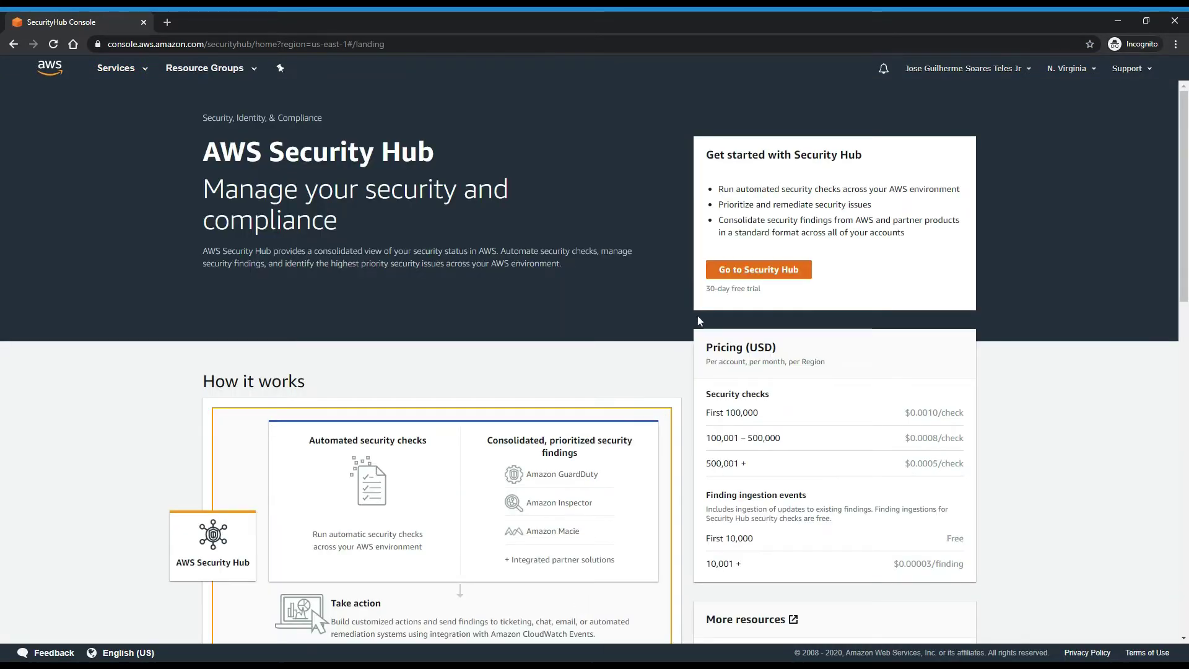
- Enable AWS Security Hub with the AWS Foundational Security Best Practices v1.0.0 and CIS AWS Foundations Benchmark v1.2.0 standards
drag(762, 289, 706, 291)
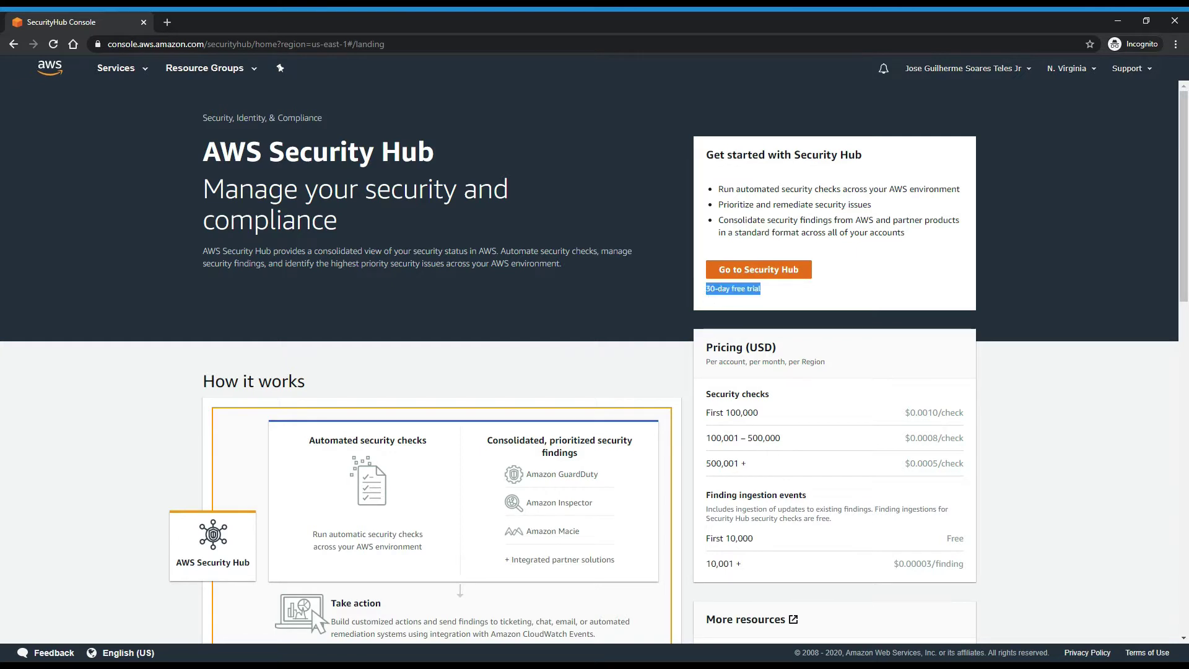
click(726, 305)
click(765, 273)
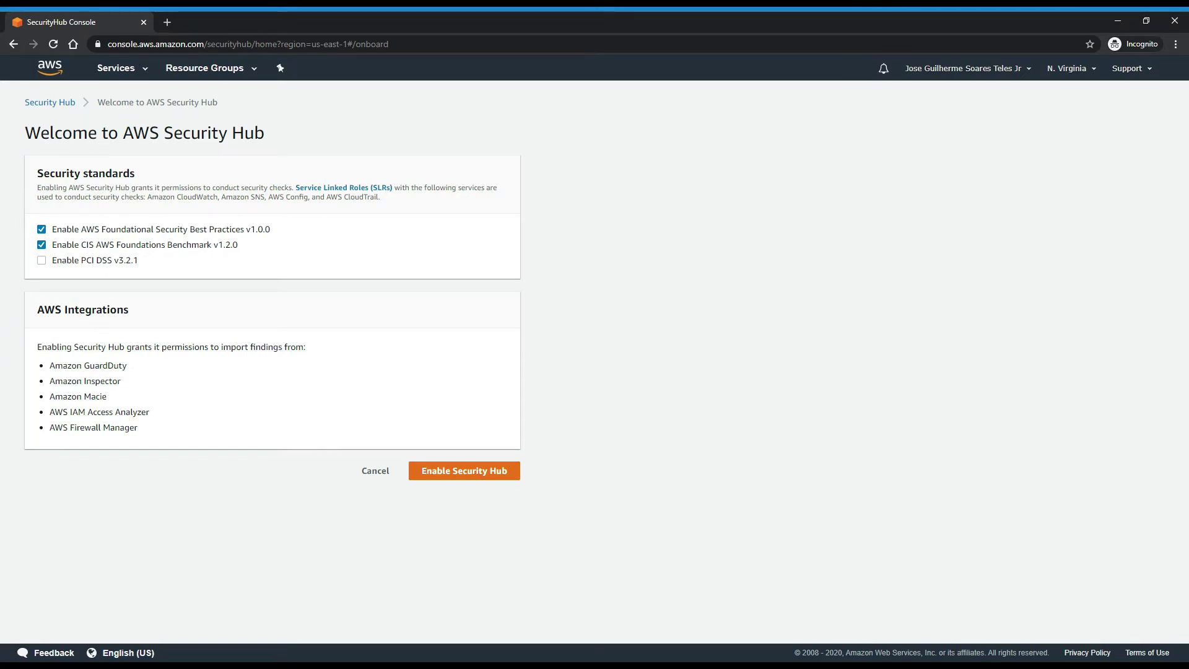
drag(141, 364, 84, 397)
drag(150, 413, 62, 413)
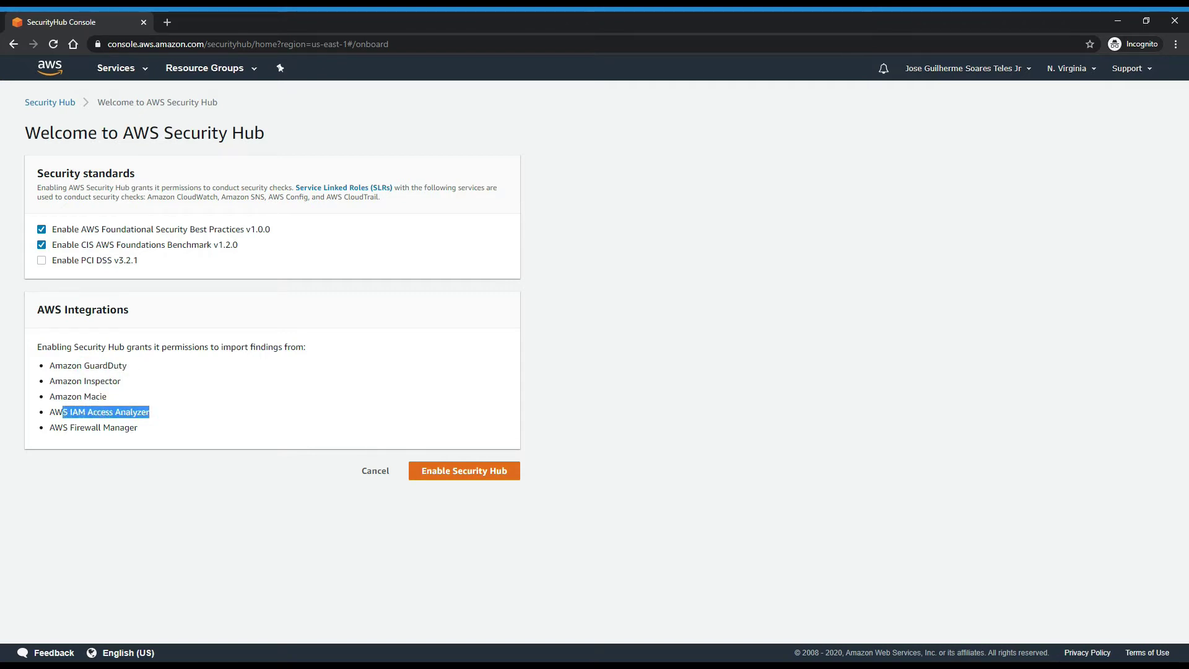
drag(146, 429, 67, 428)
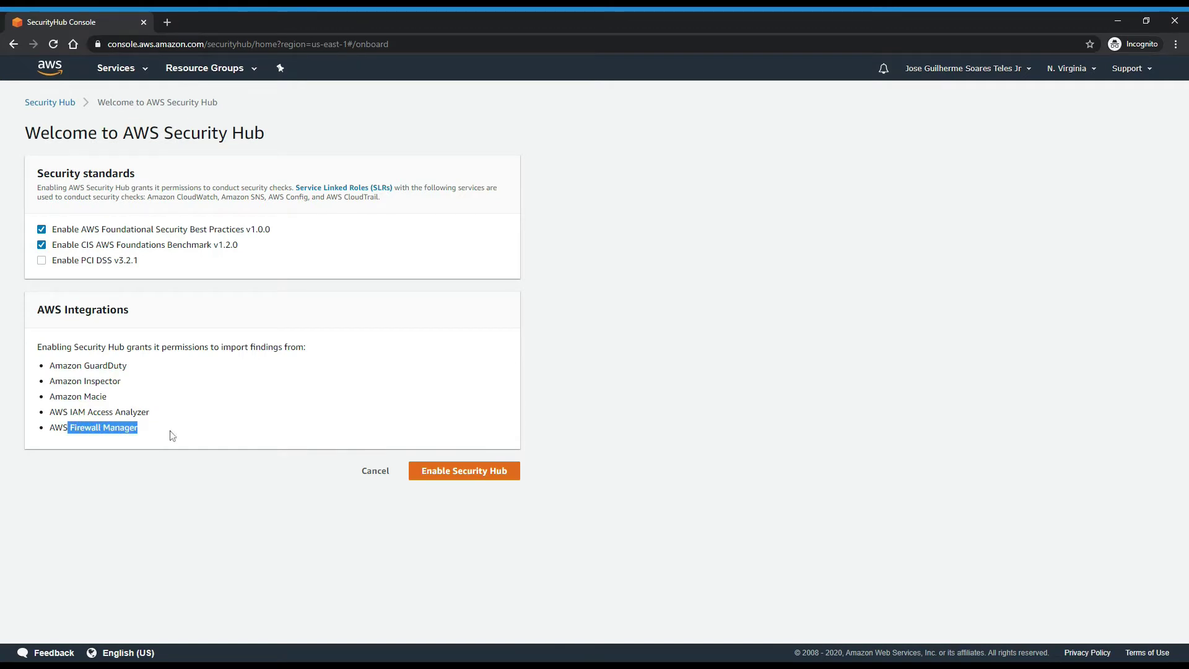
click(441, 475)
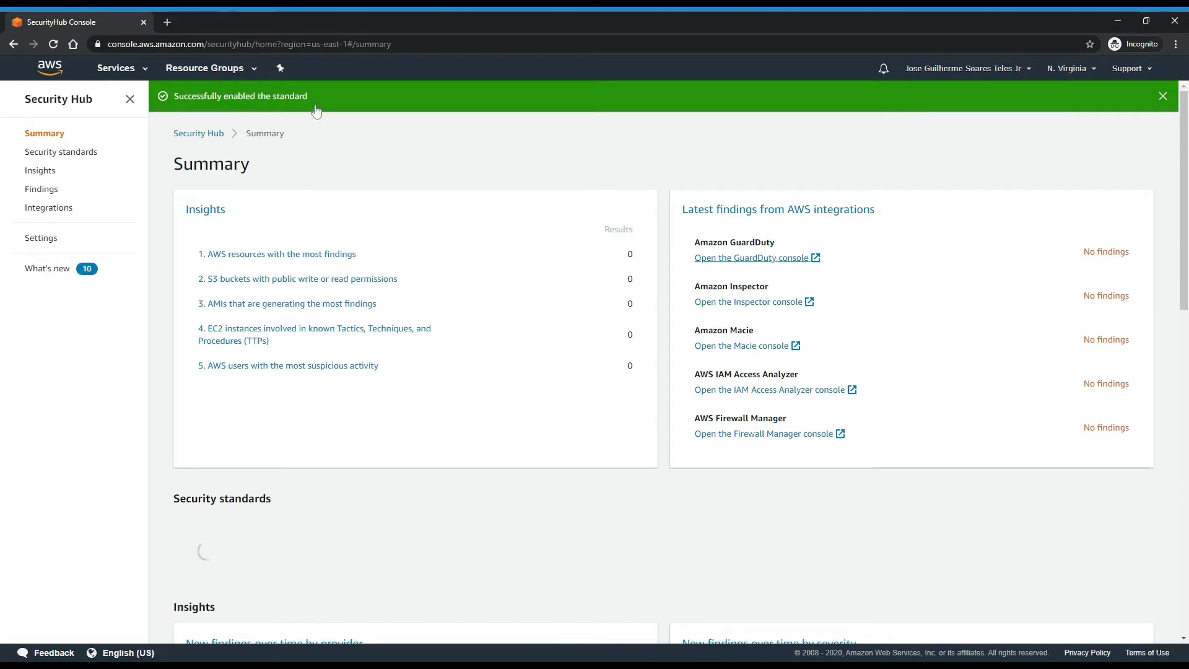
- Open the GuardDuty and Macie consoles from the Security Hub summary and enable GuardDuty
click(751, 259)
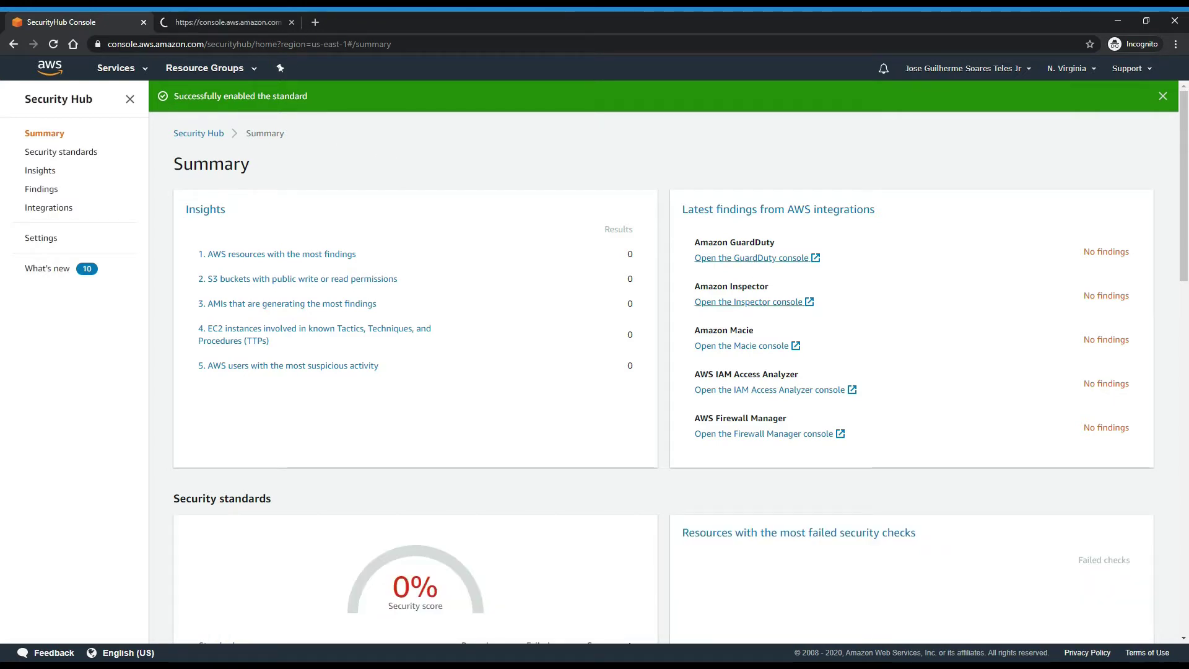
click(756, 348)
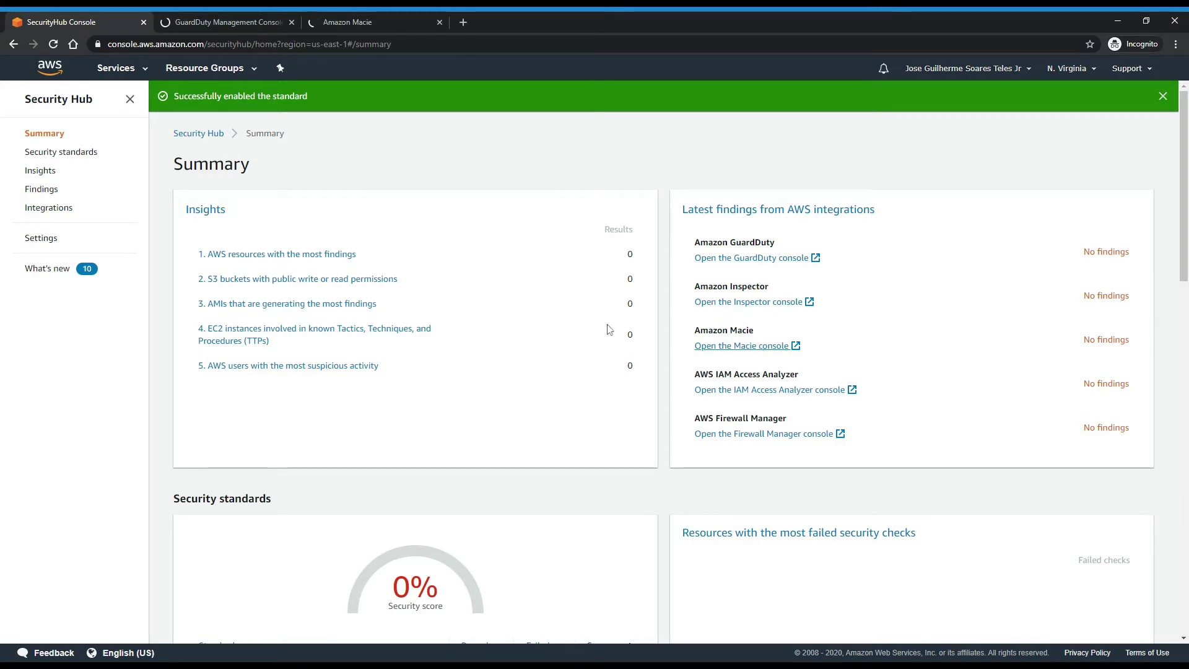
click(193, 22)
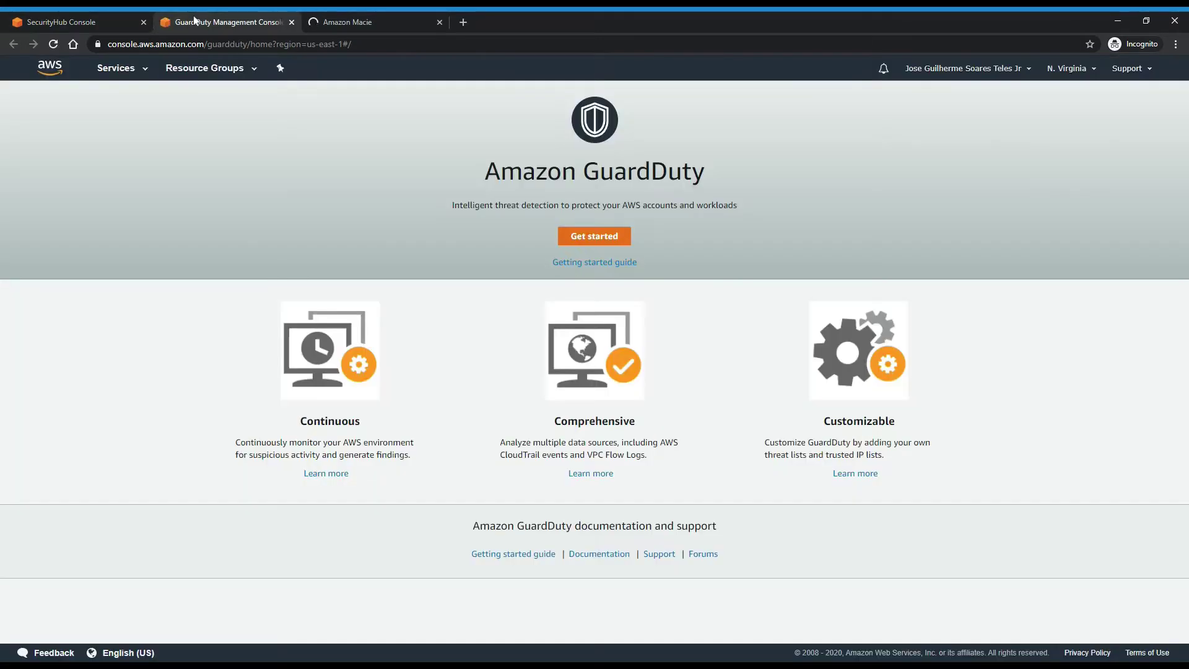
click(611, 236)
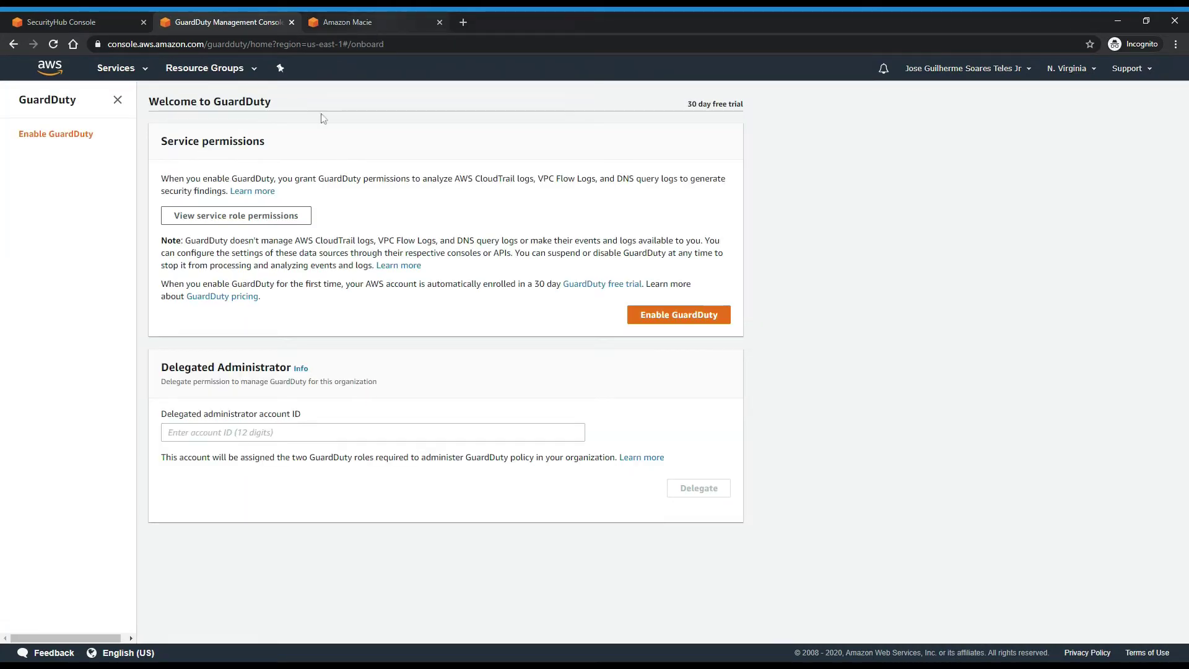
click(689, 317)
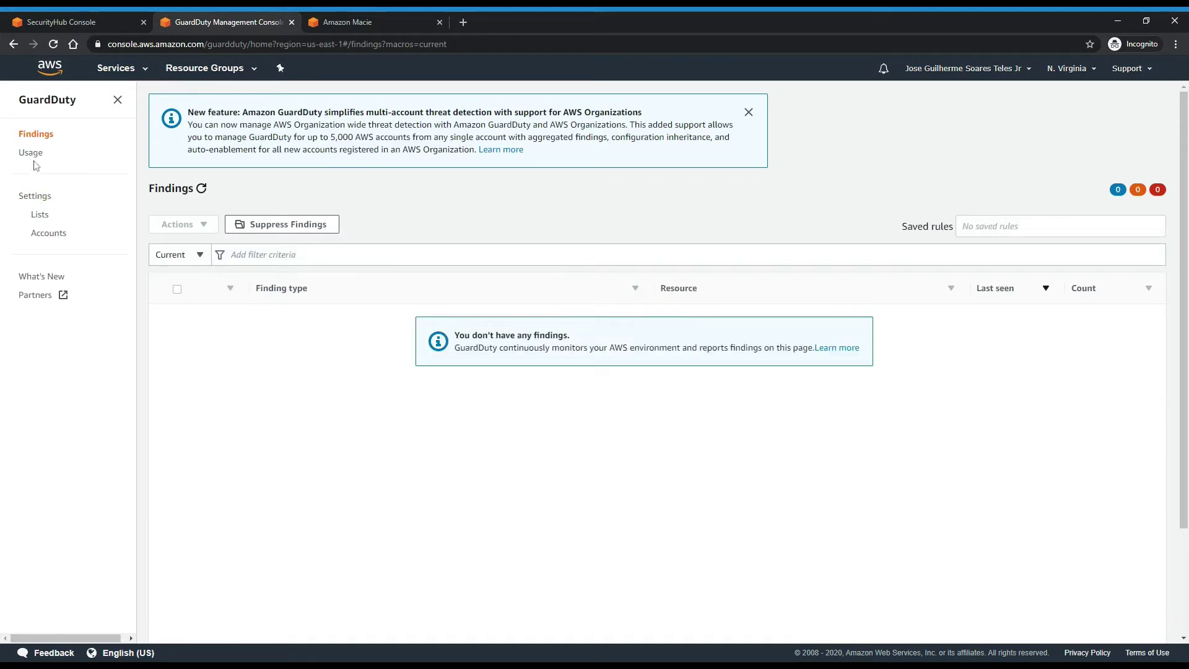
- Generate sample findings in the GuardDuty settings and open the GuardDuty findings list
click(37, 197)
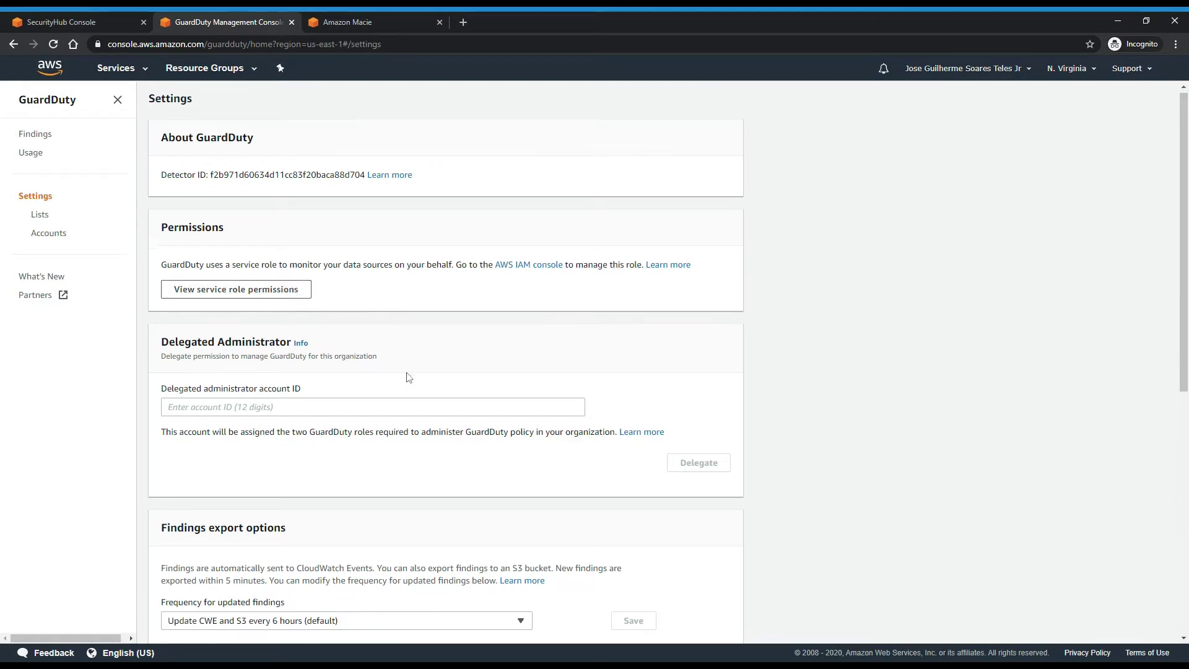
scroll(238, 370, down, 7)
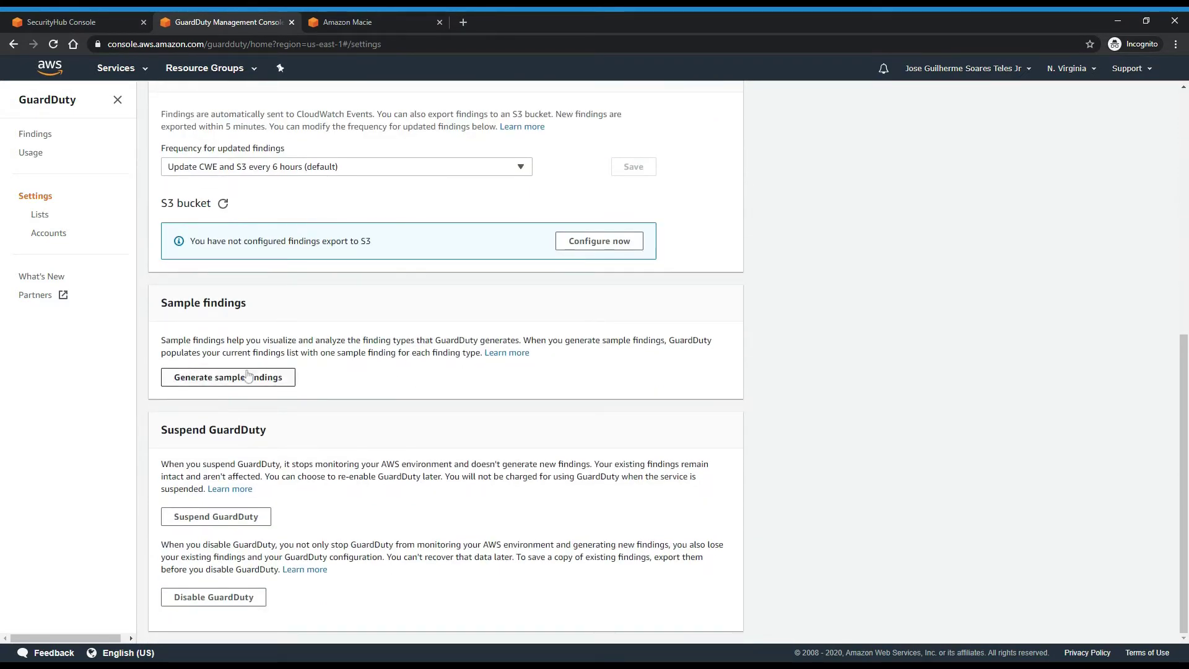
click(250, 378)
click(45, 141)
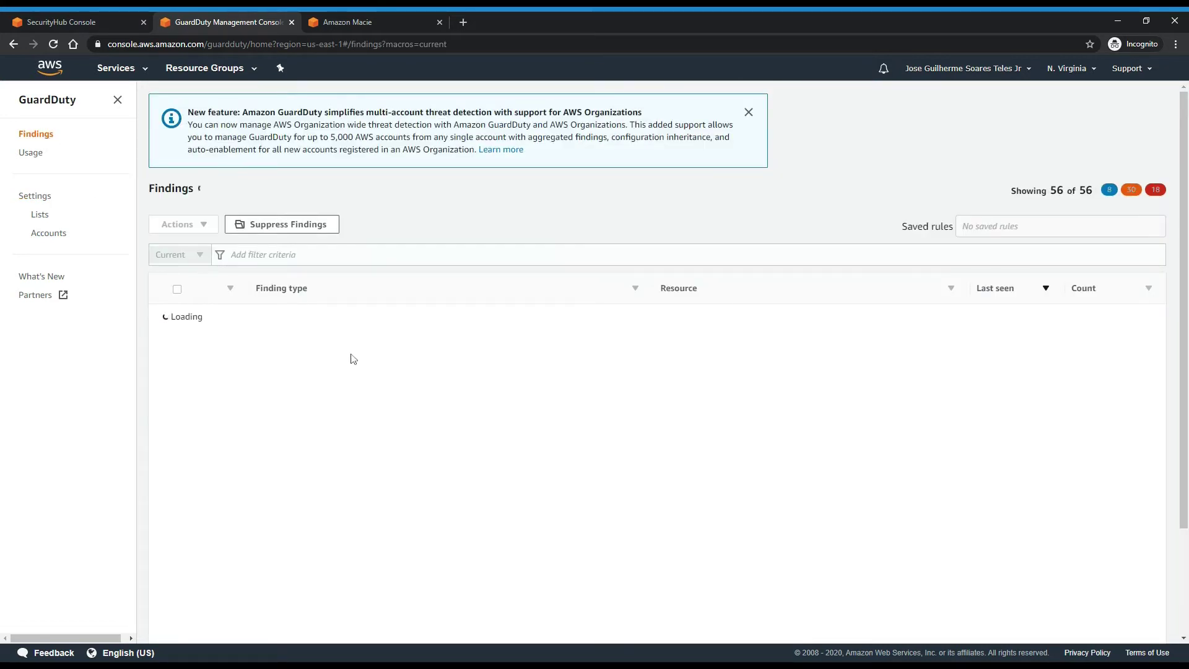
- Switch to Amazon Macie, dismiss the new feature announcement and open its findings list
click(343, 23)
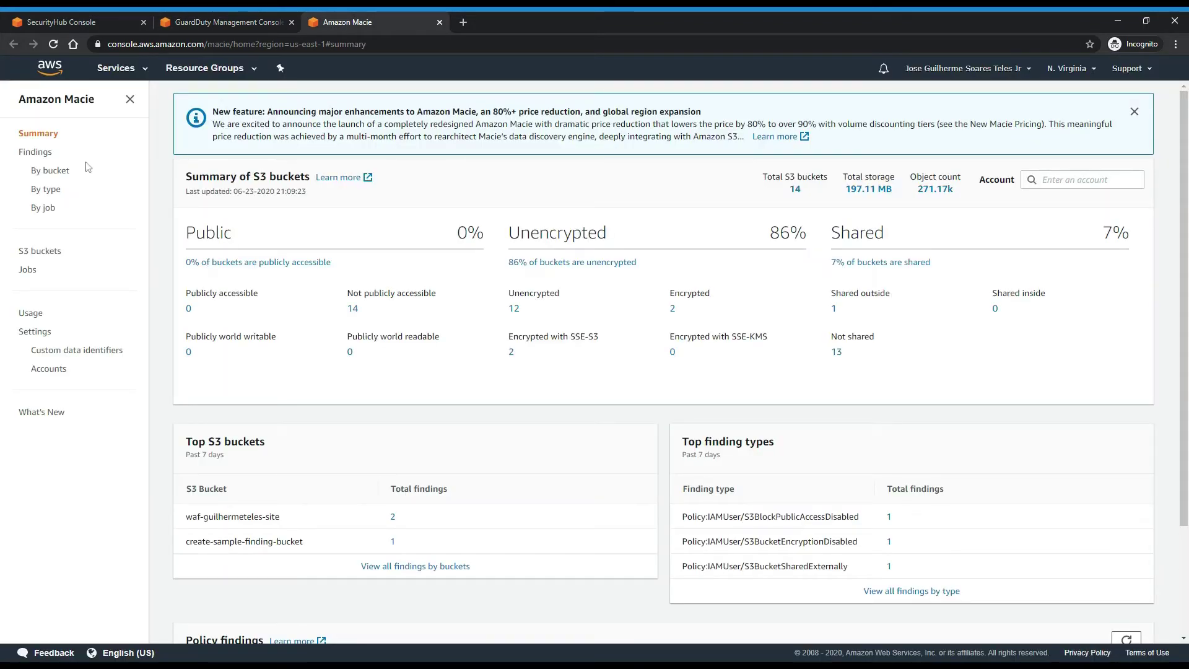
click(1135, 111)
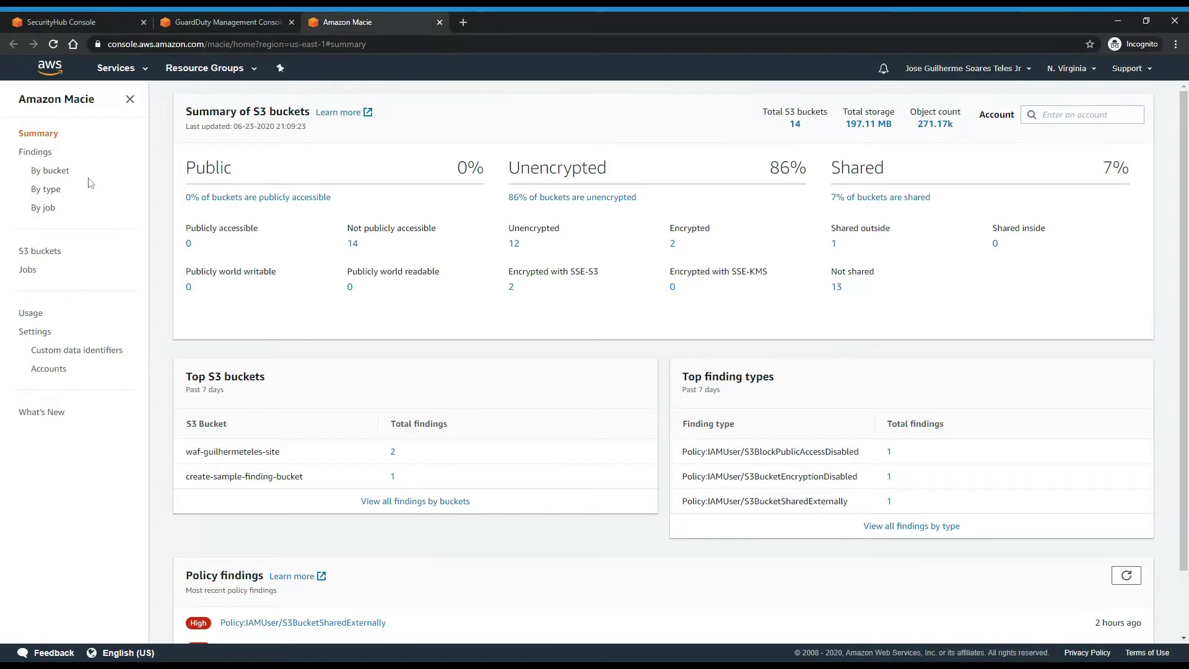
click(44, 156)
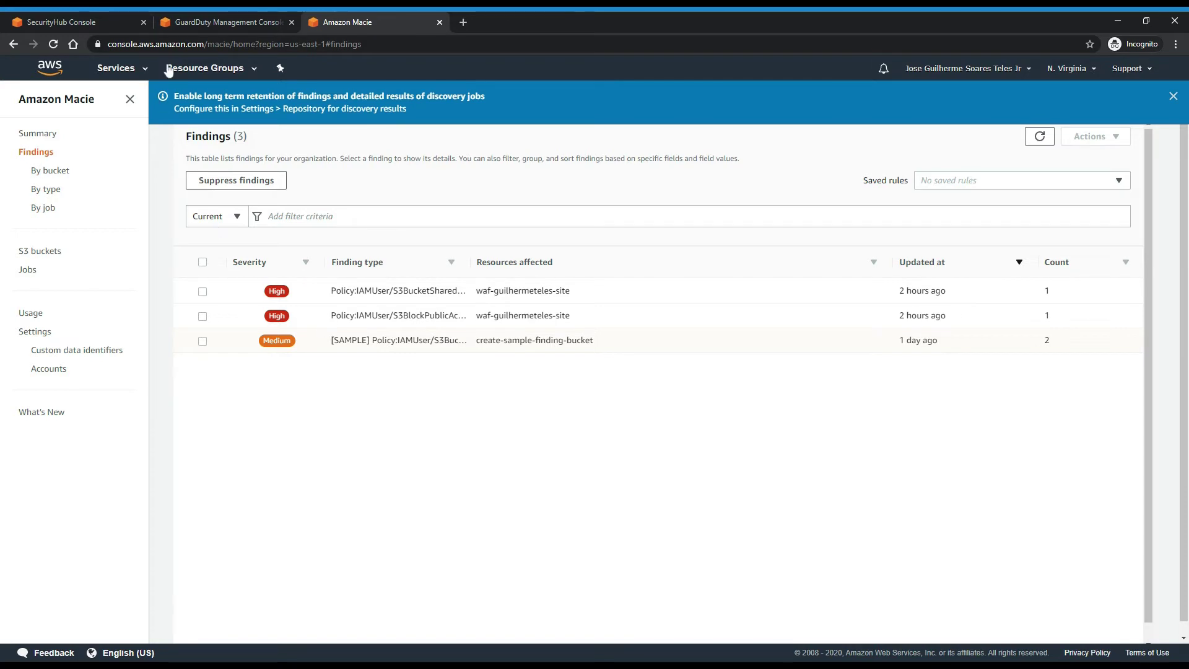
- Close the GuardDuty and Macie consoles and return to the Security Hub summary
click(276, 23)
click(293, 22)
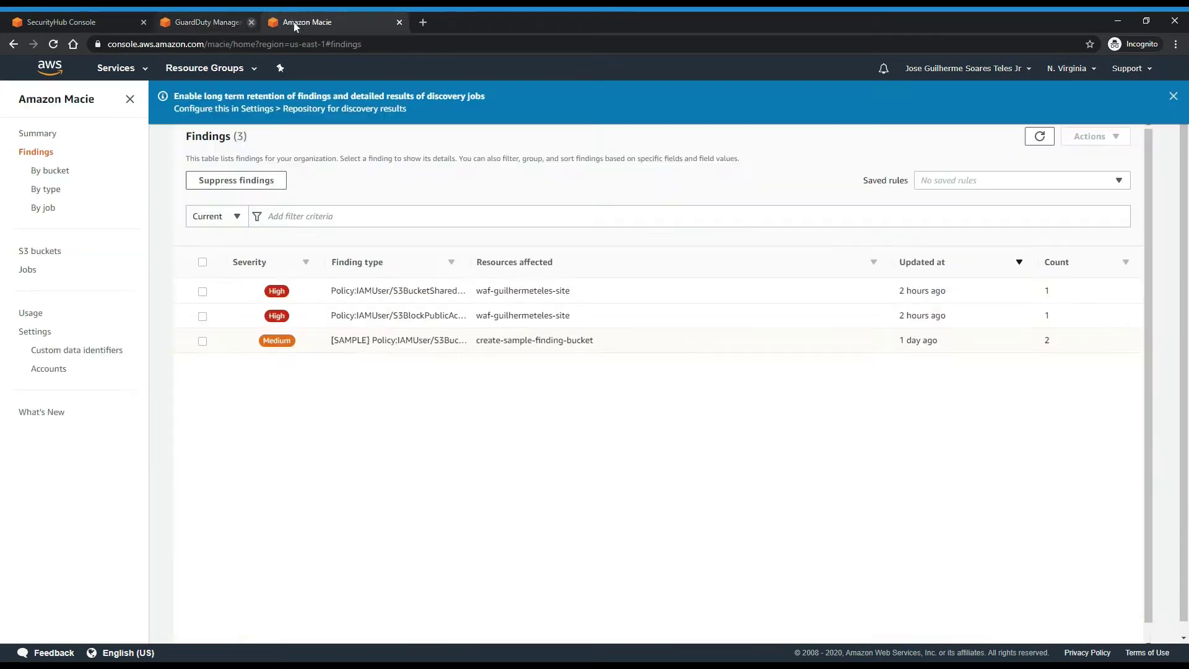
click(292, 23)
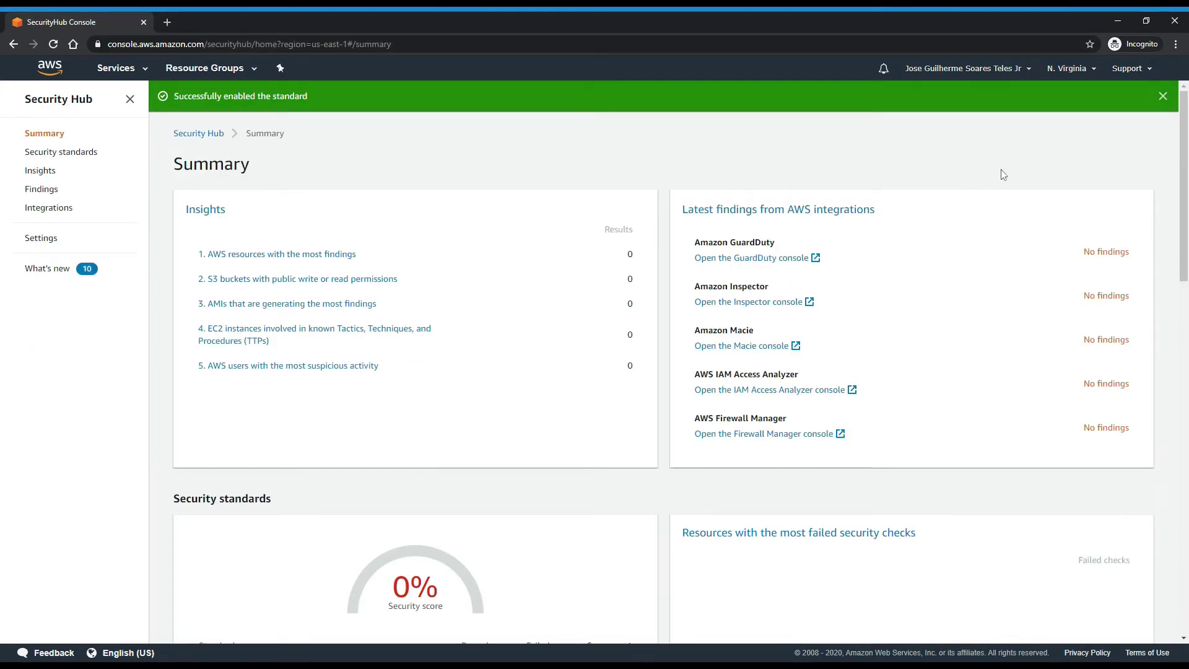
- Review the Security Hub security standards and the list of managed insights
click(55, 156)
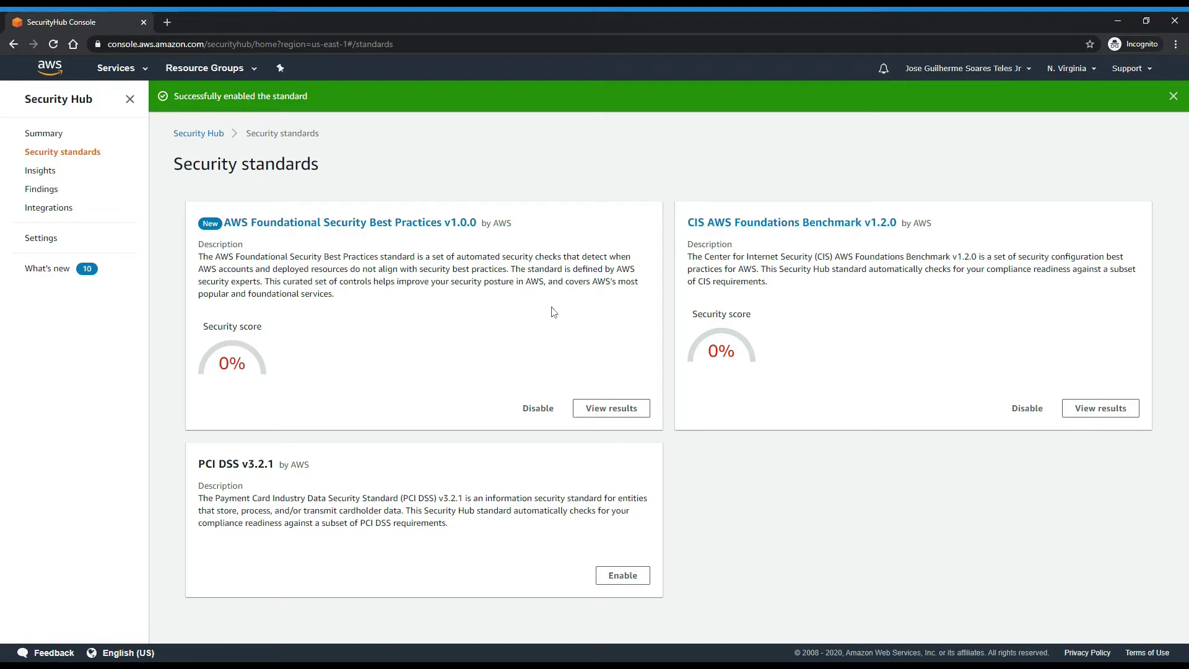
click(45, 175)
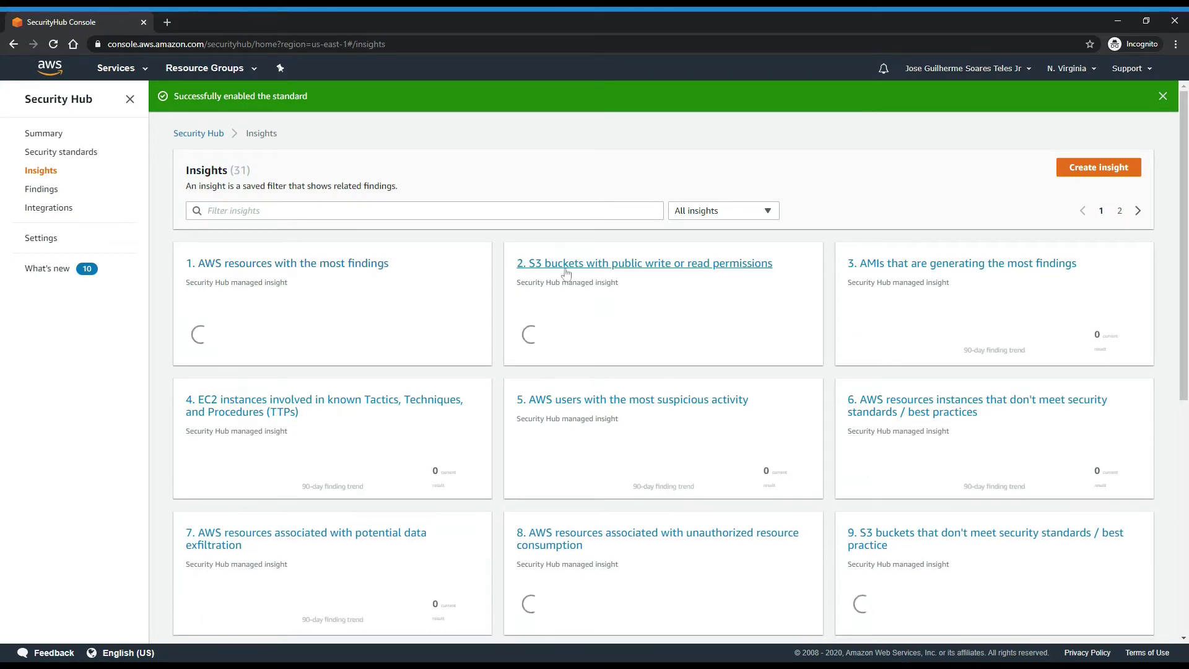
scroll(849, 337, down, 7)
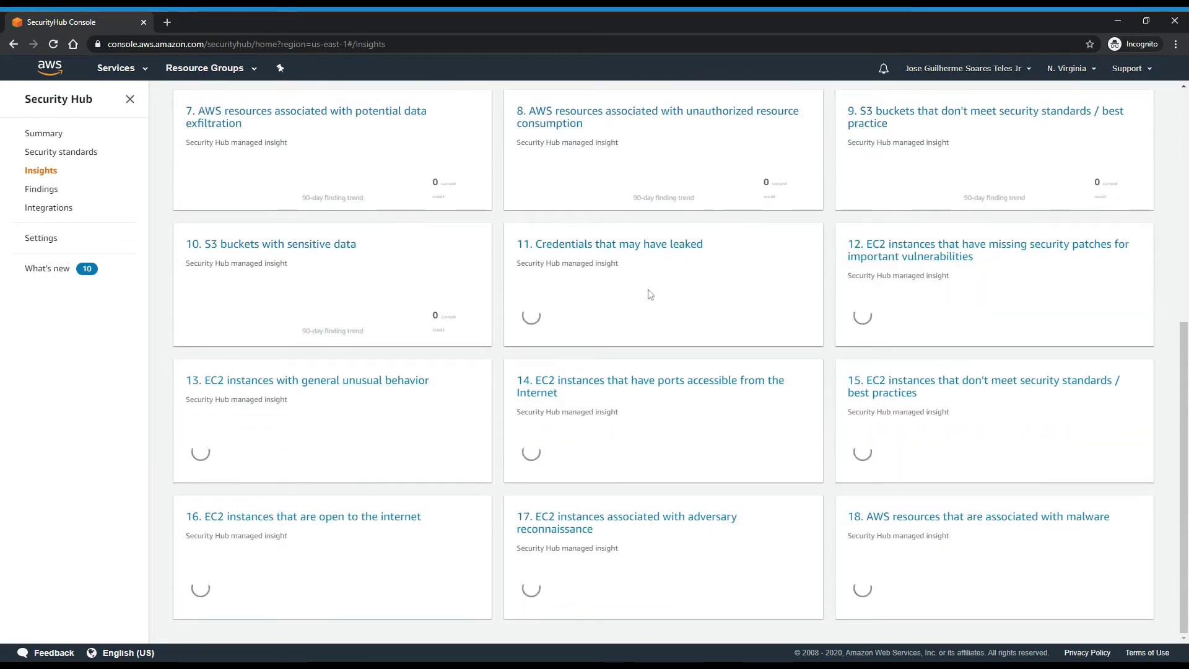
- Look through the active Security Hub findings, checking their severity, title, affected resource and status
click(51, 194)
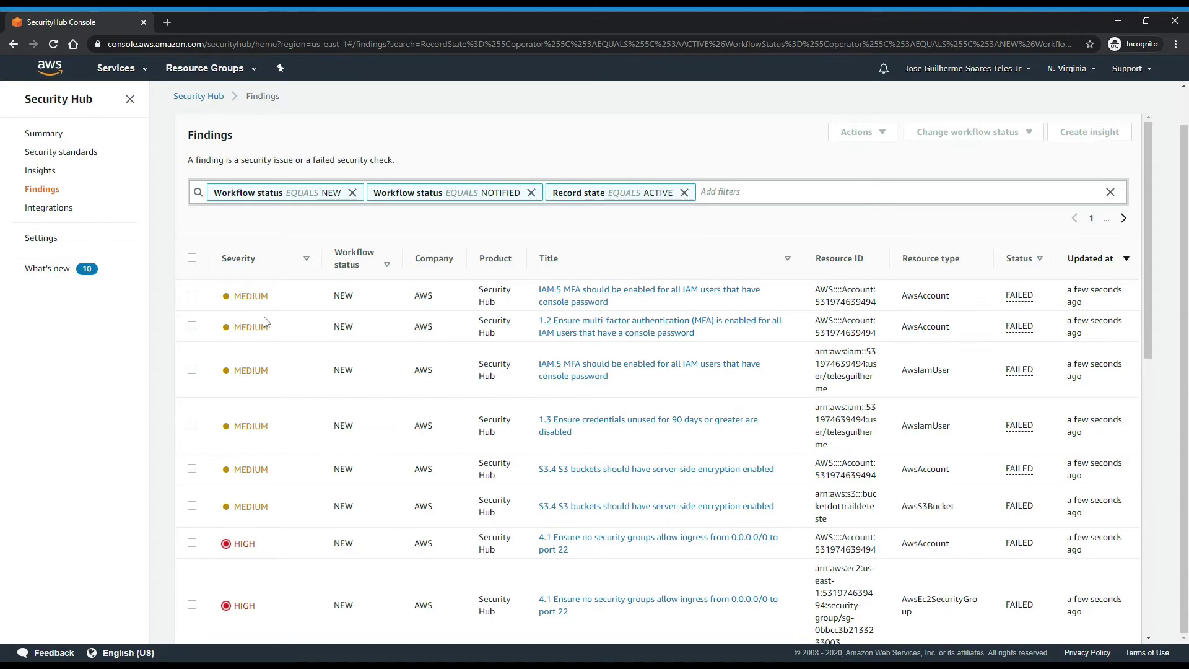
scroll(320, 561, down, 2)
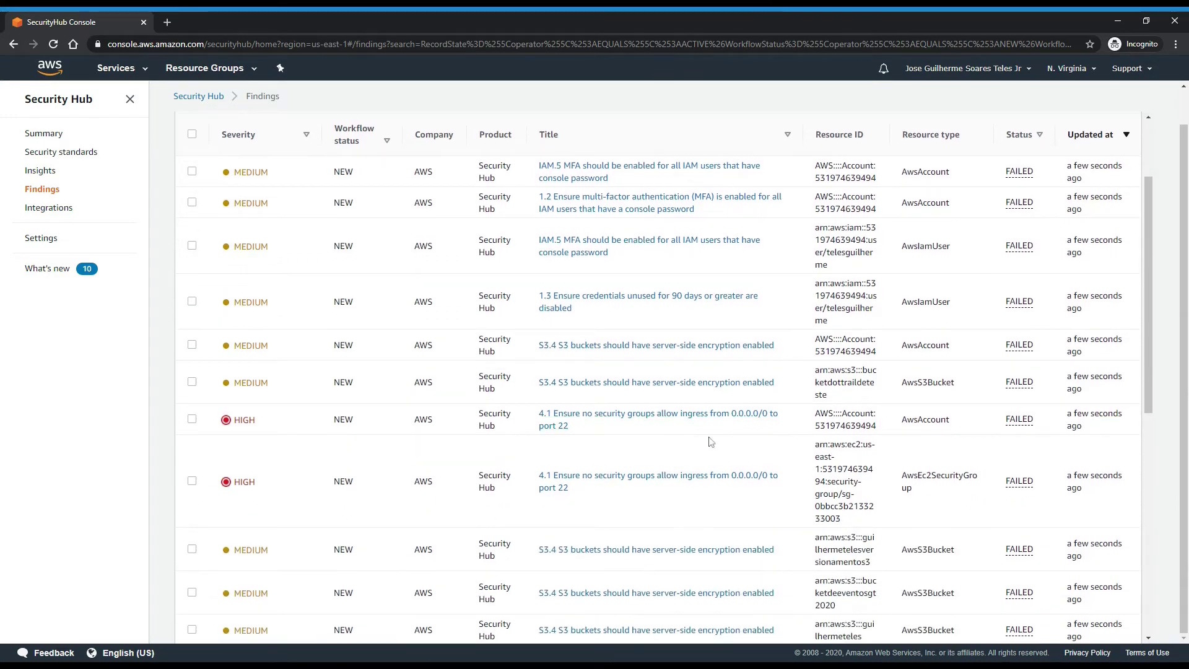
scroll(699, 433, down, 6)
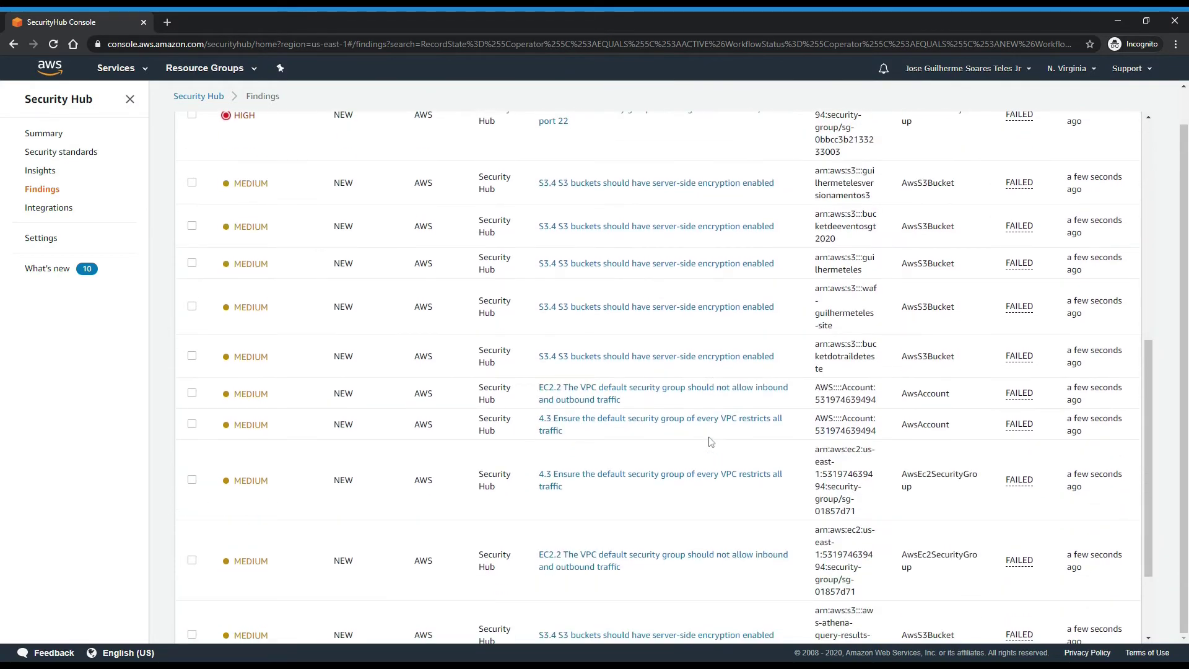
scroll(711, 442, up, 8)
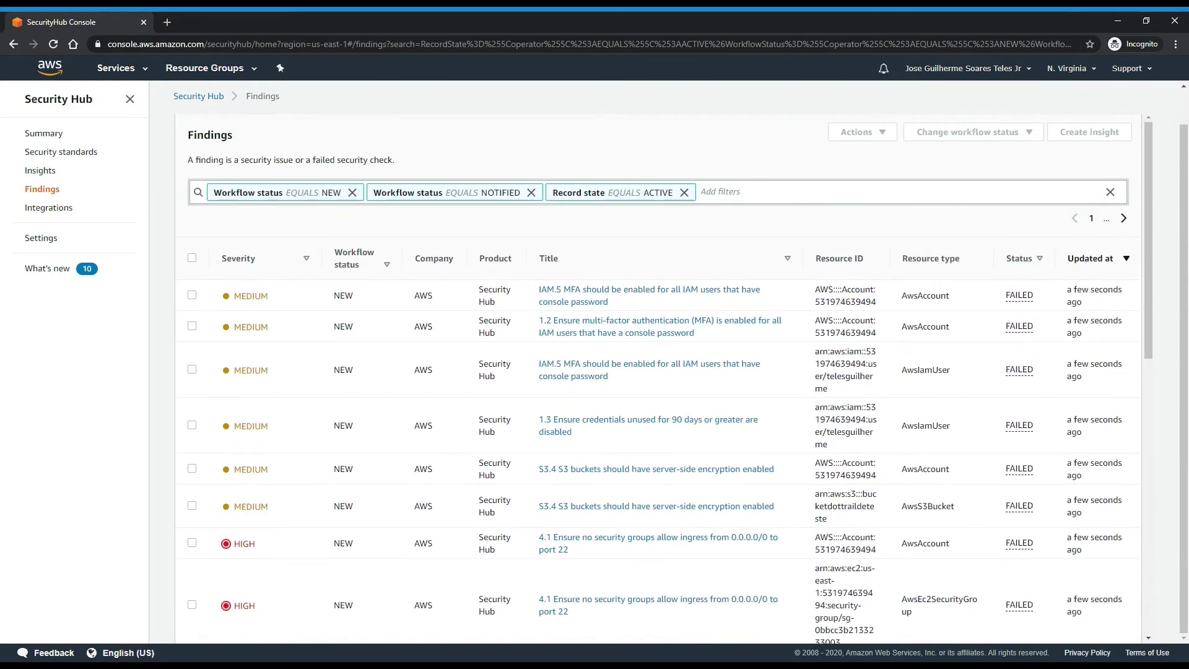
- Browse the Security Hub integrations, examining the AWS services and third-party partner products and their acceptance status
click(37, 210)
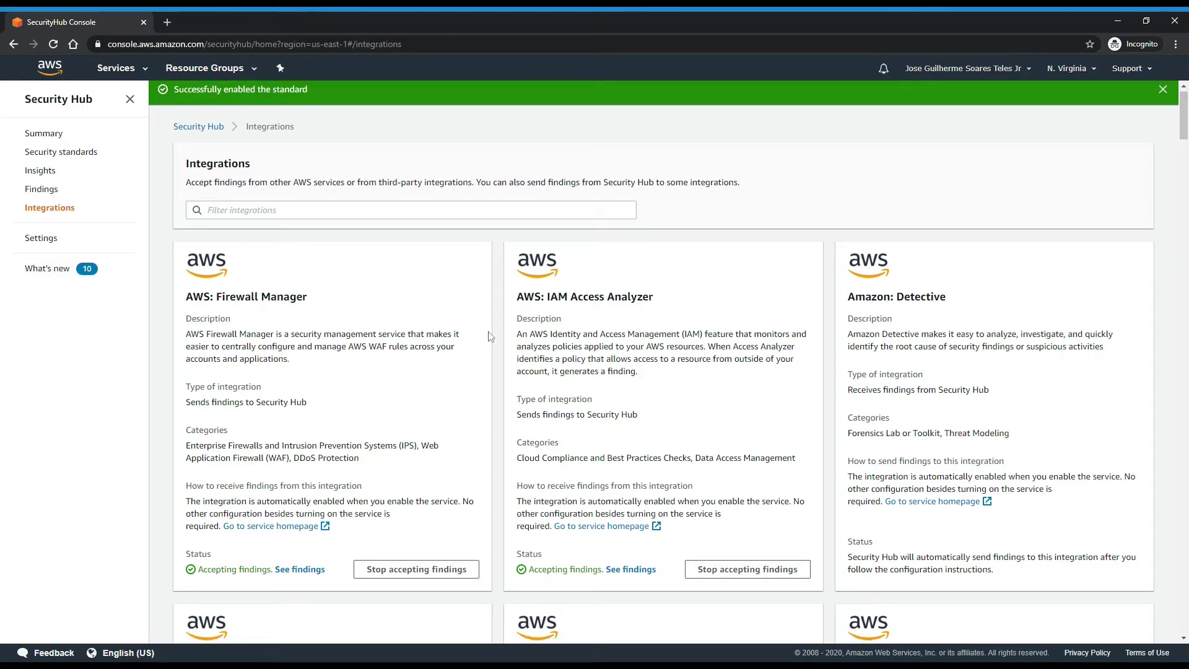
scroll(489, 337, down, 1)
scroll(489, 336, down, 5)
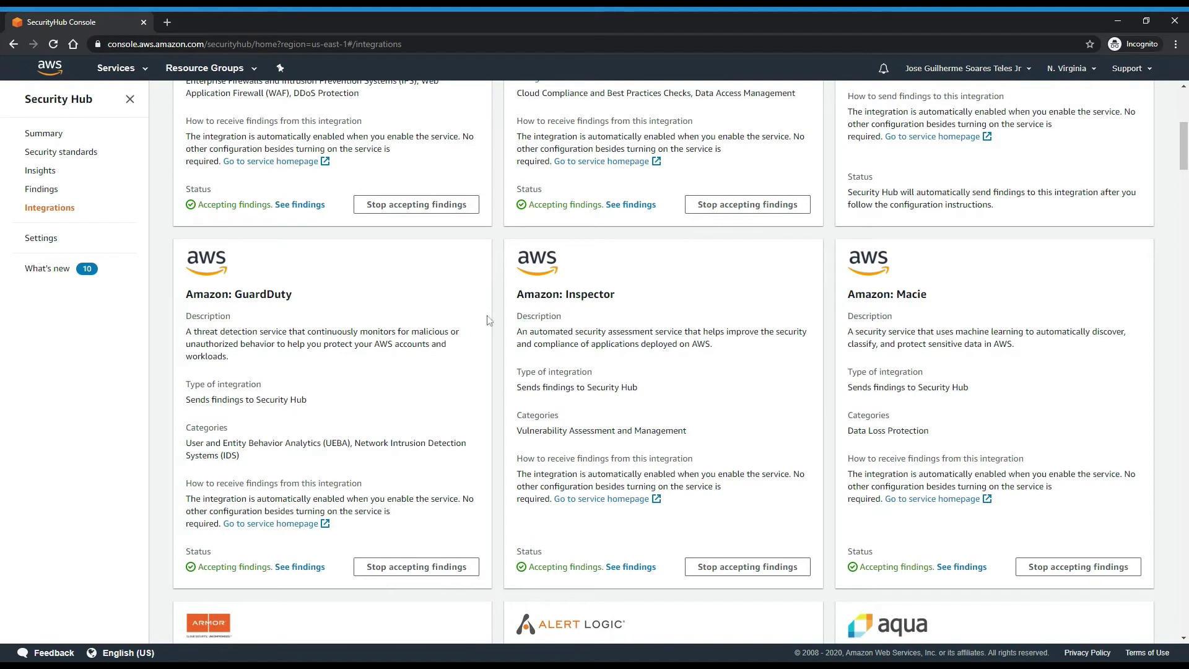
scroll(431, 349, up, 5)
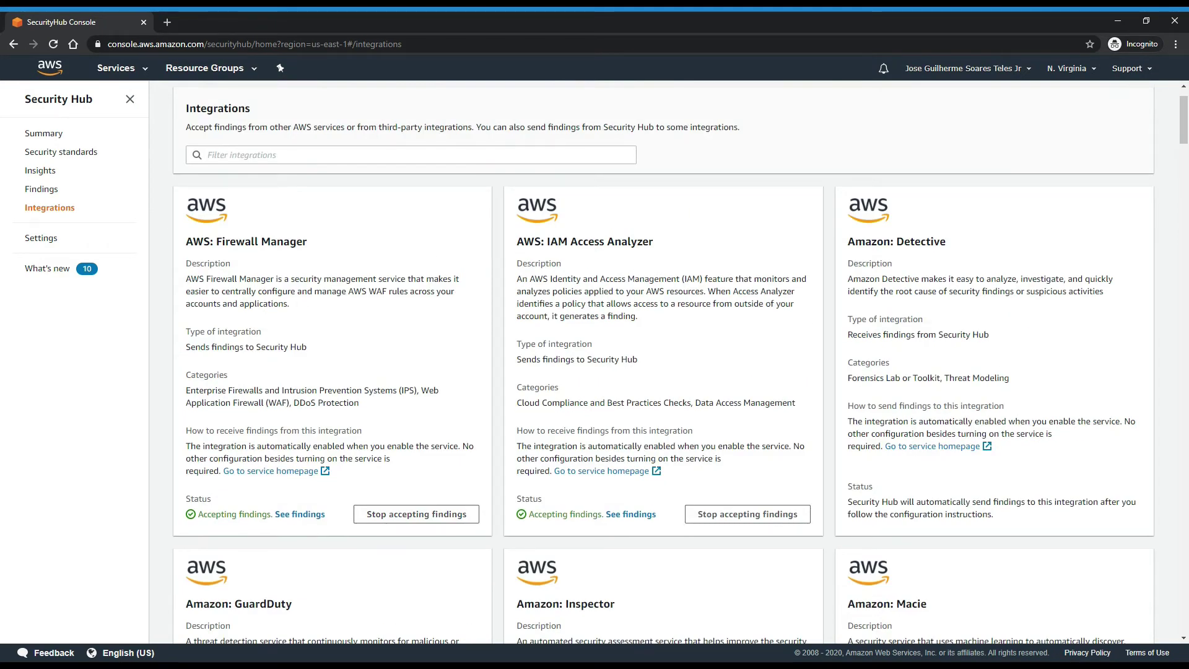
scroll(932, 304, down, 7)
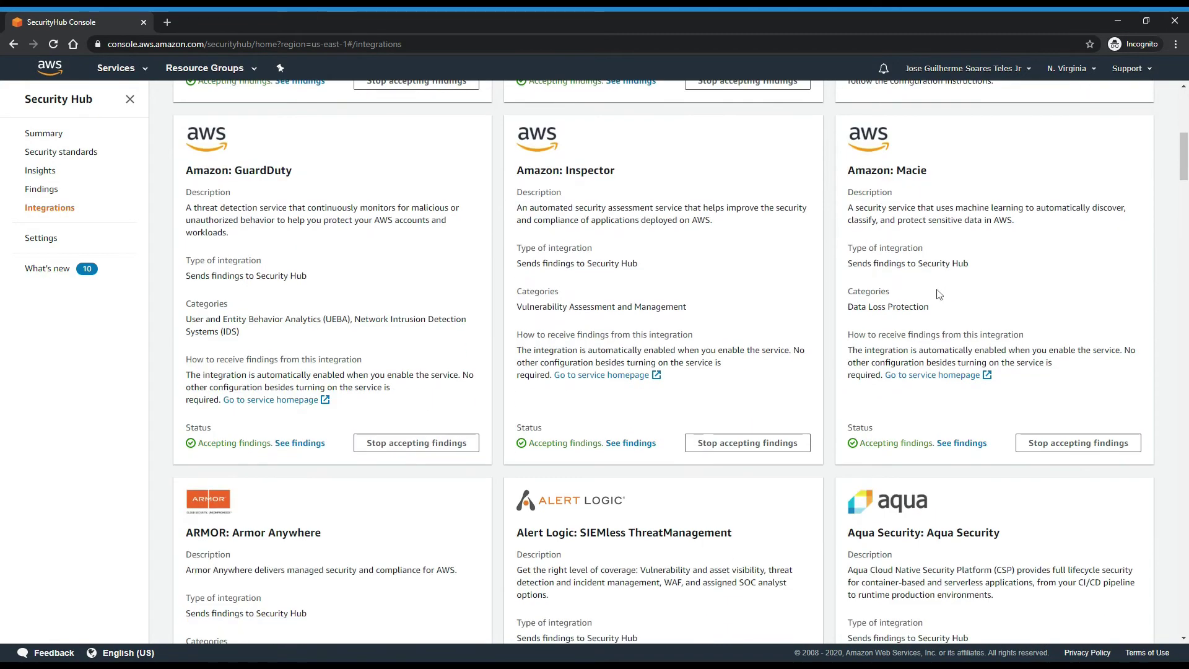
scroll(932, 304, down, 5)
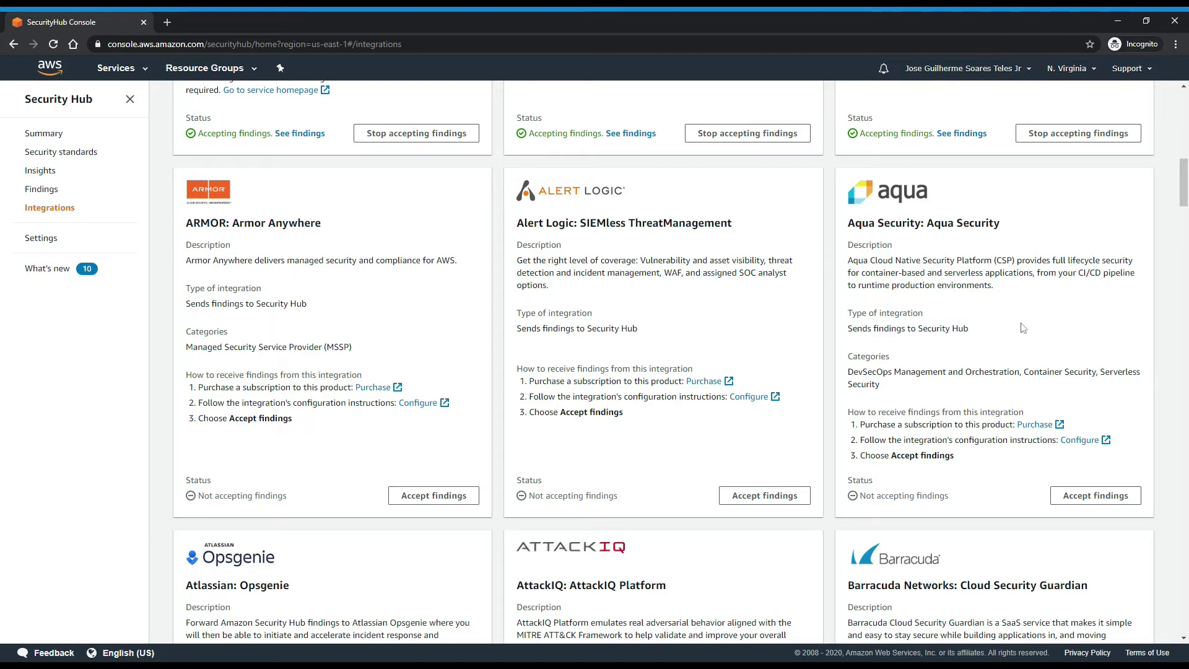
scroll(568, 250, down, 5)
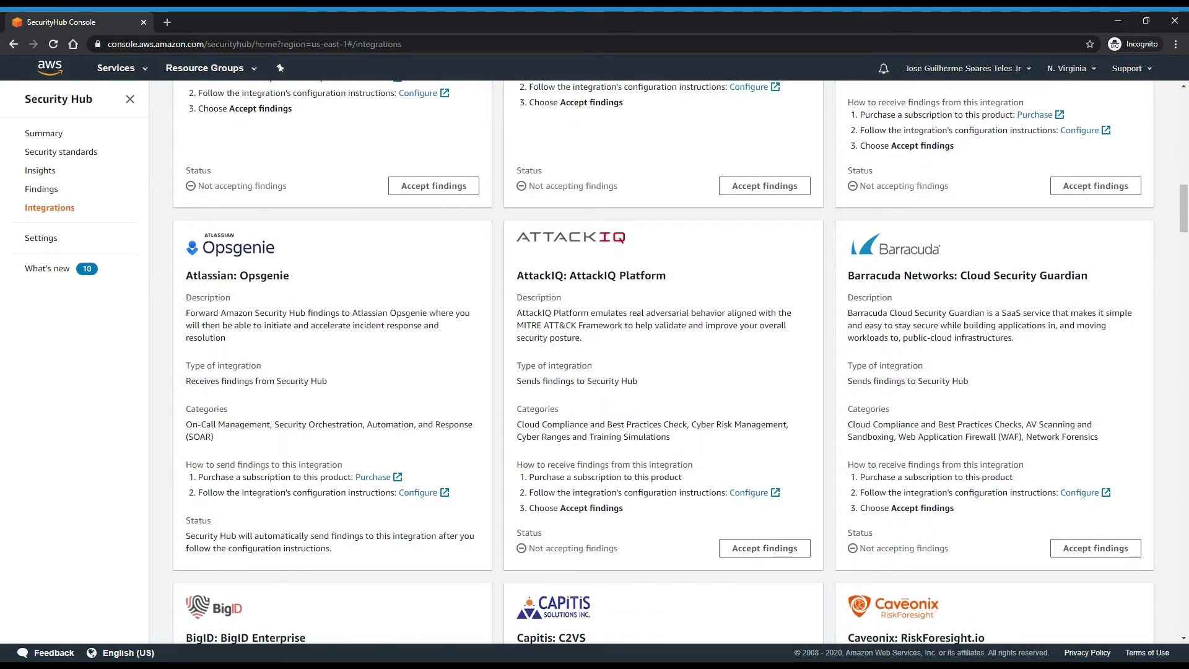
scroll(652, 373, down, 5)
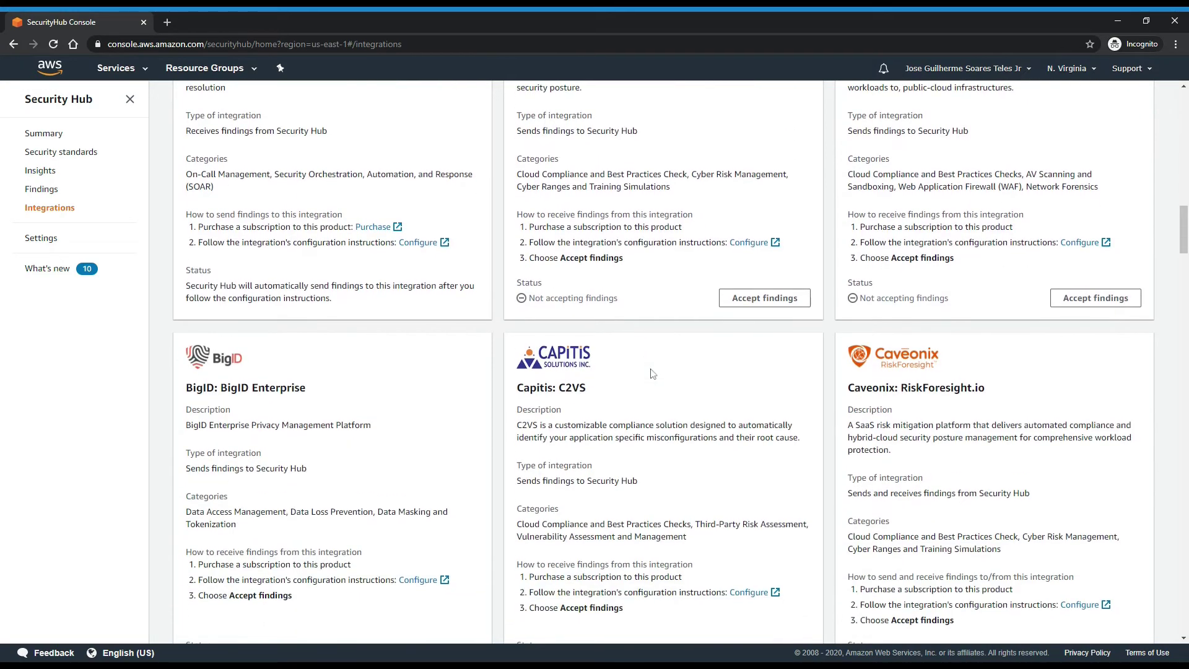
scroll(652, 374, down, 7)
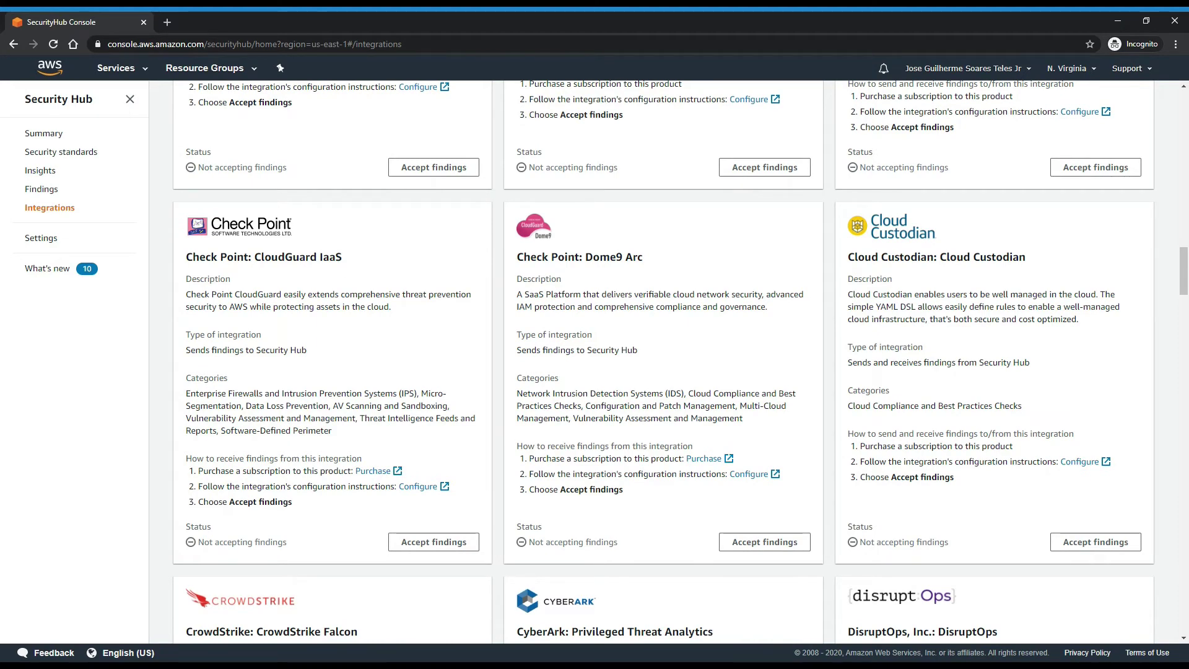
scroll(979, 283, down, 5)
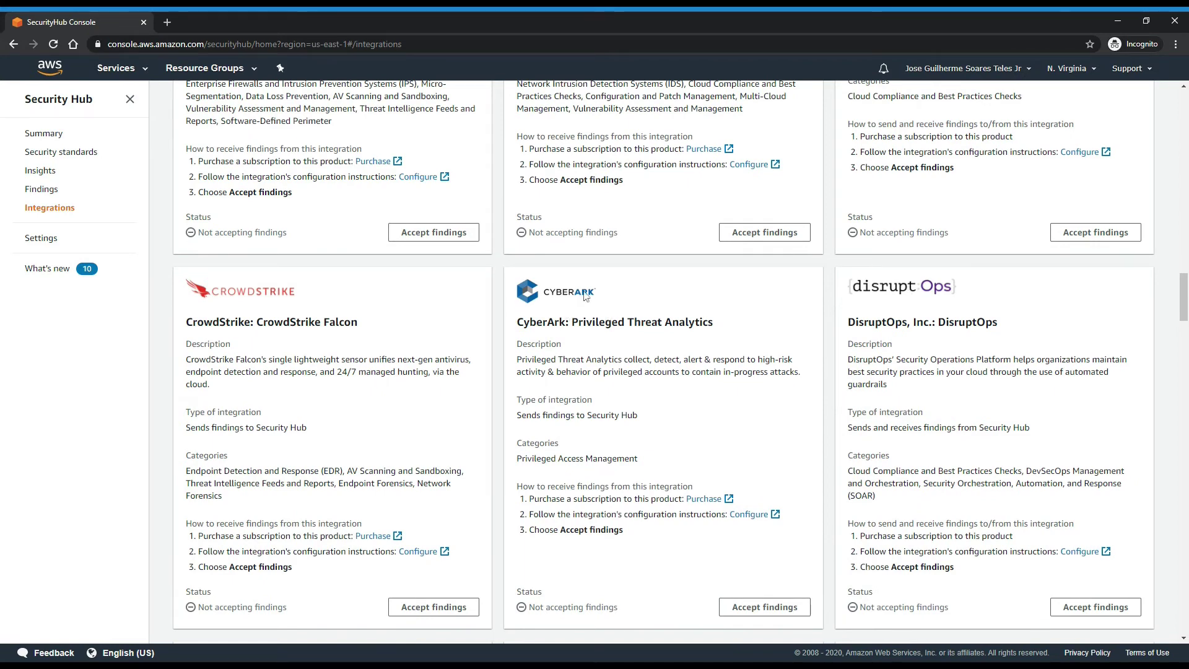
scroll(744, 336, down, 6)
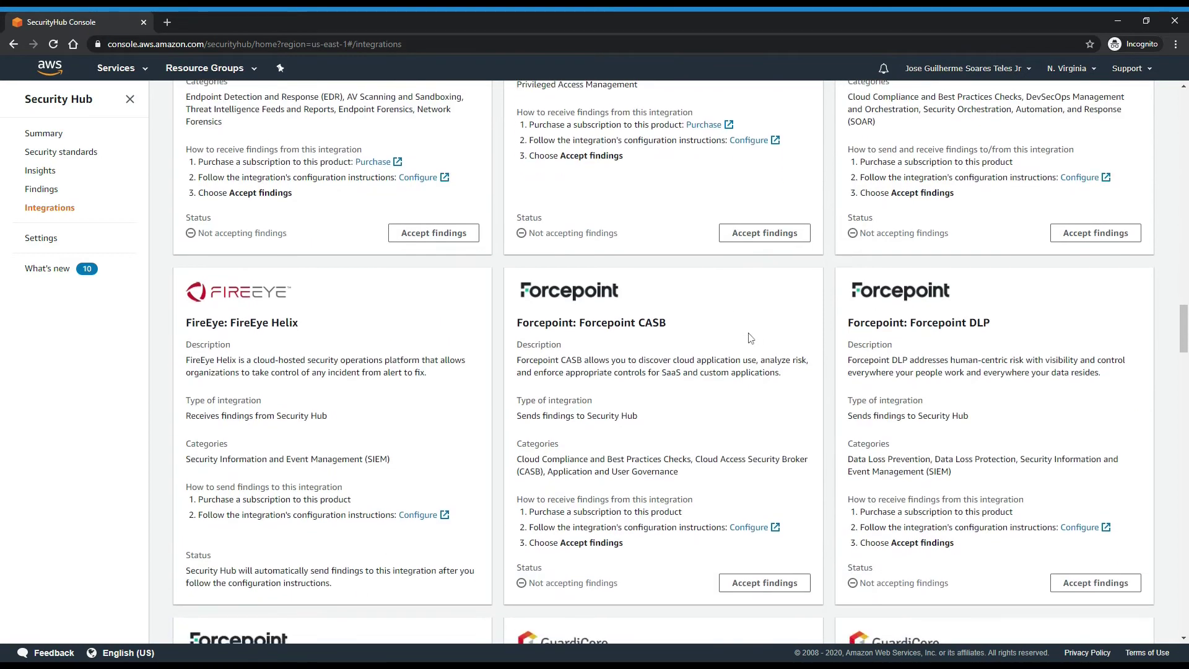
- Browse the remaining third-party integrations from Forcepoint to ServiceNow, examining their integration types and the category of ServiceNow: ITSM
scroll(750, 337, down, 1)
scroll(706, 294, down, 5)
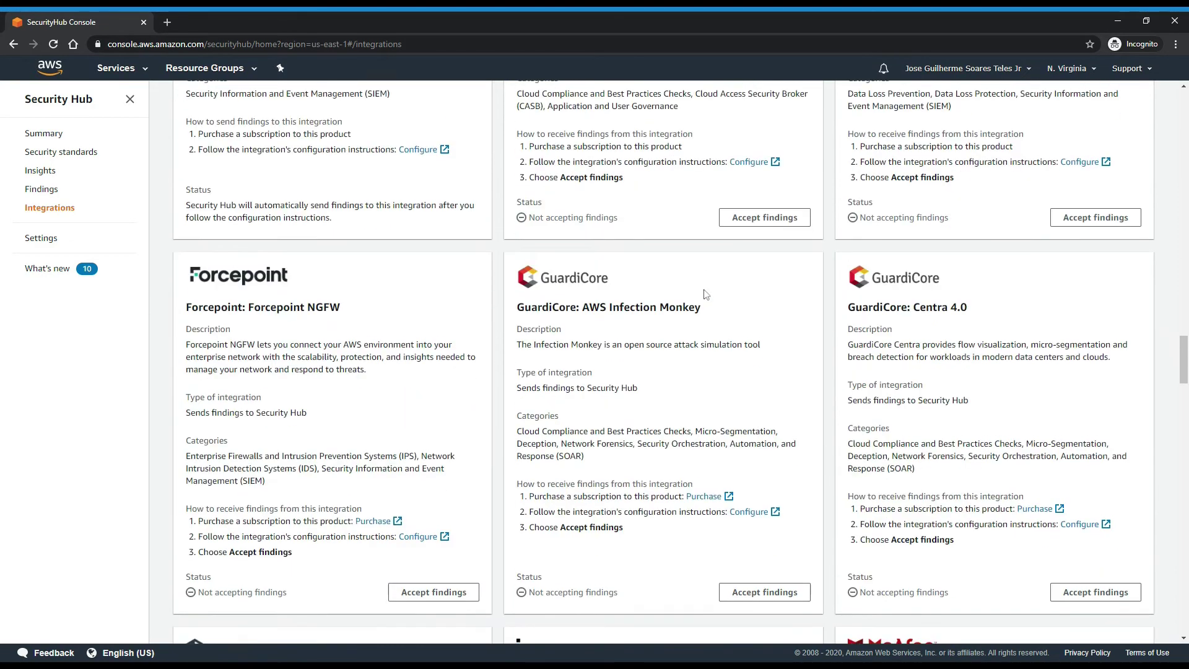
scroll(706, 294, down, 6)
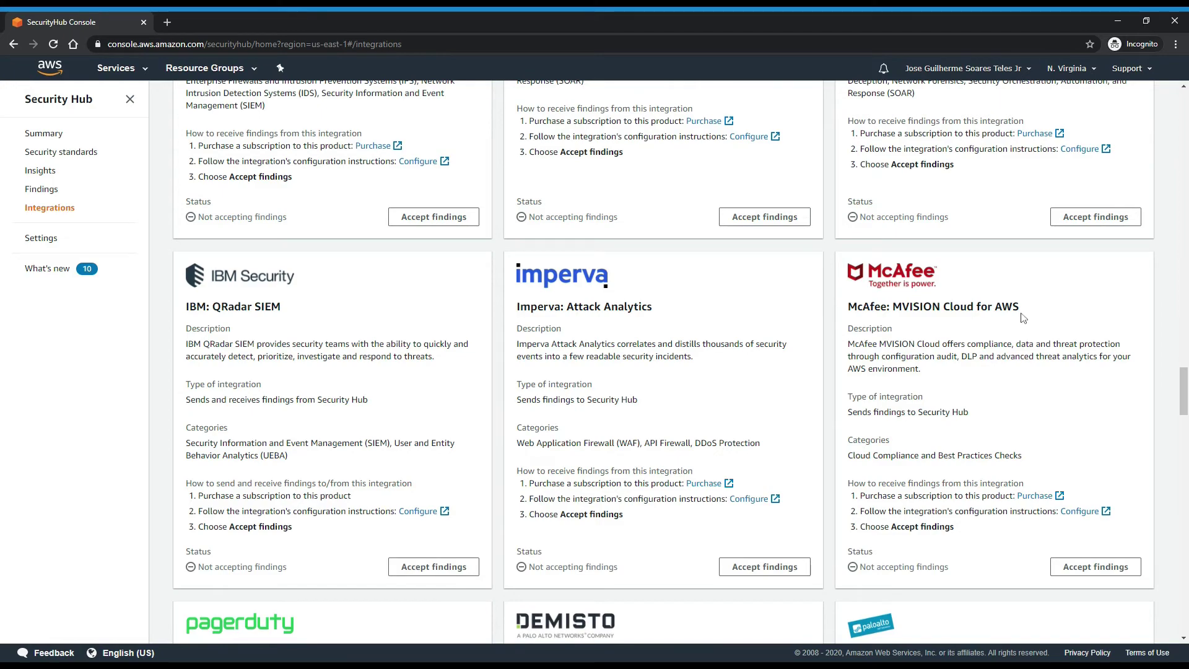
scroll(1022, 318, down, 1)
scroll(1023, 318, down, 5)
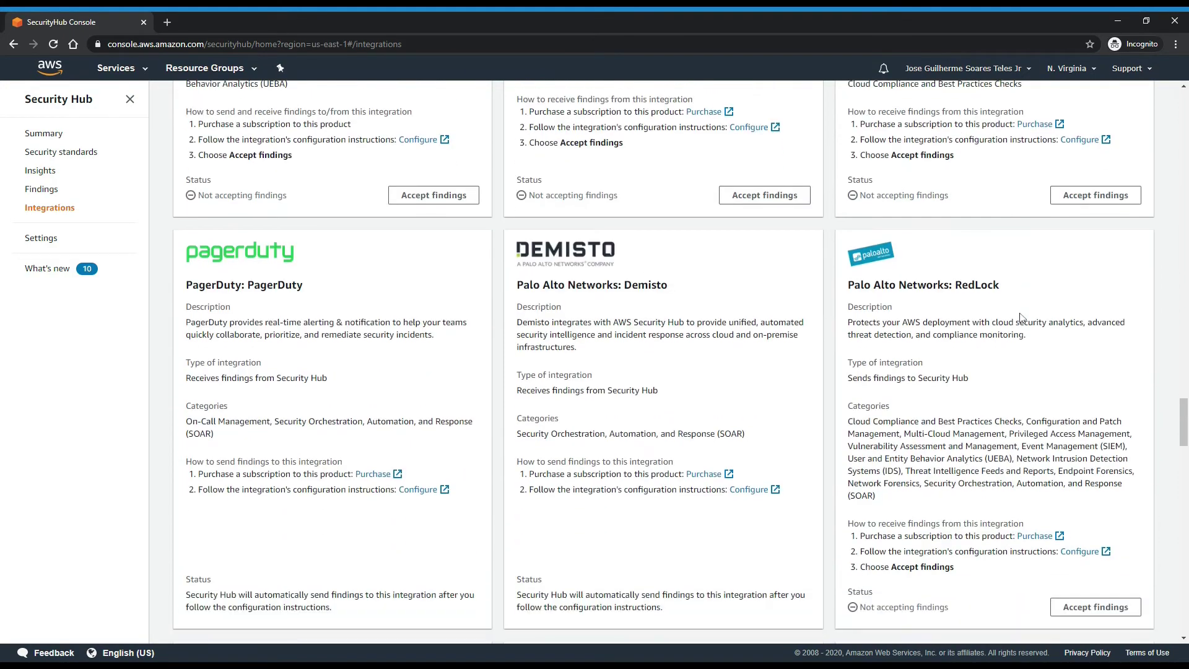
scroll(656, 309, down, 4)
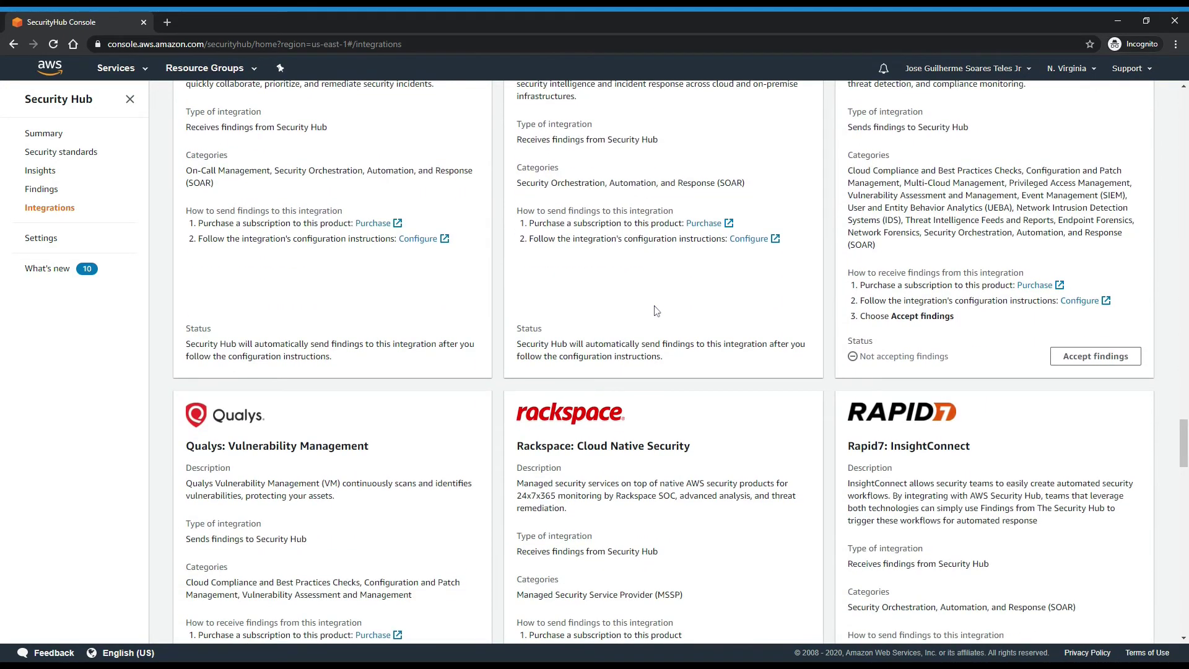
scroll(656, 311, down, 8)
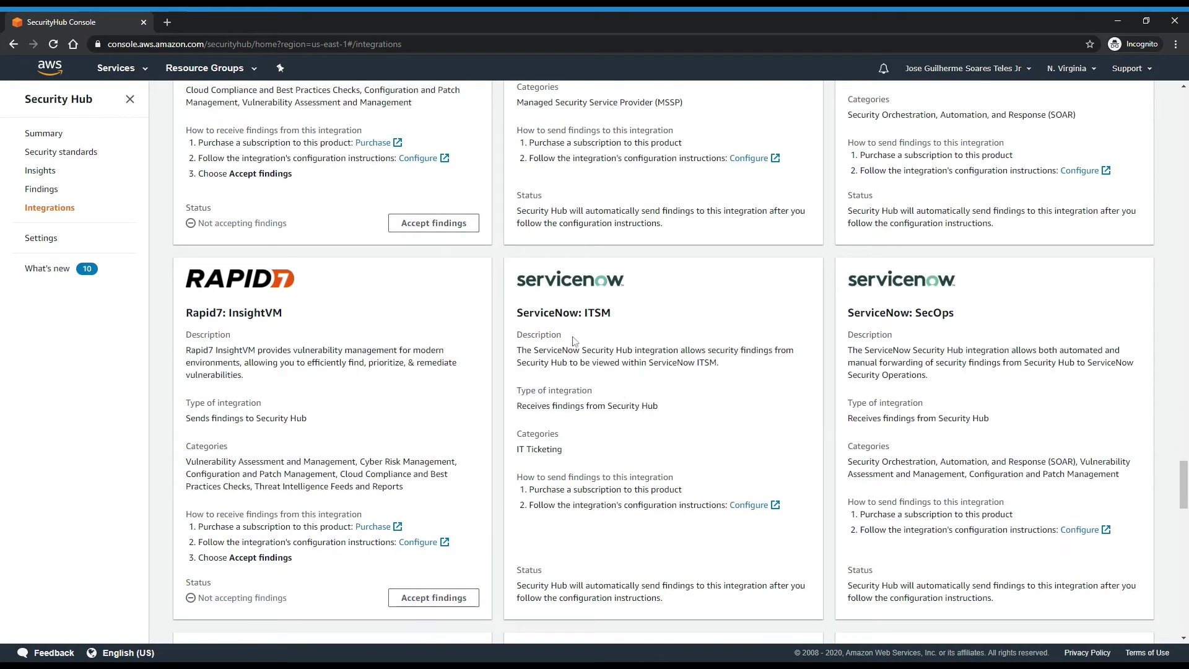
drag(572, 457, 519, 449)
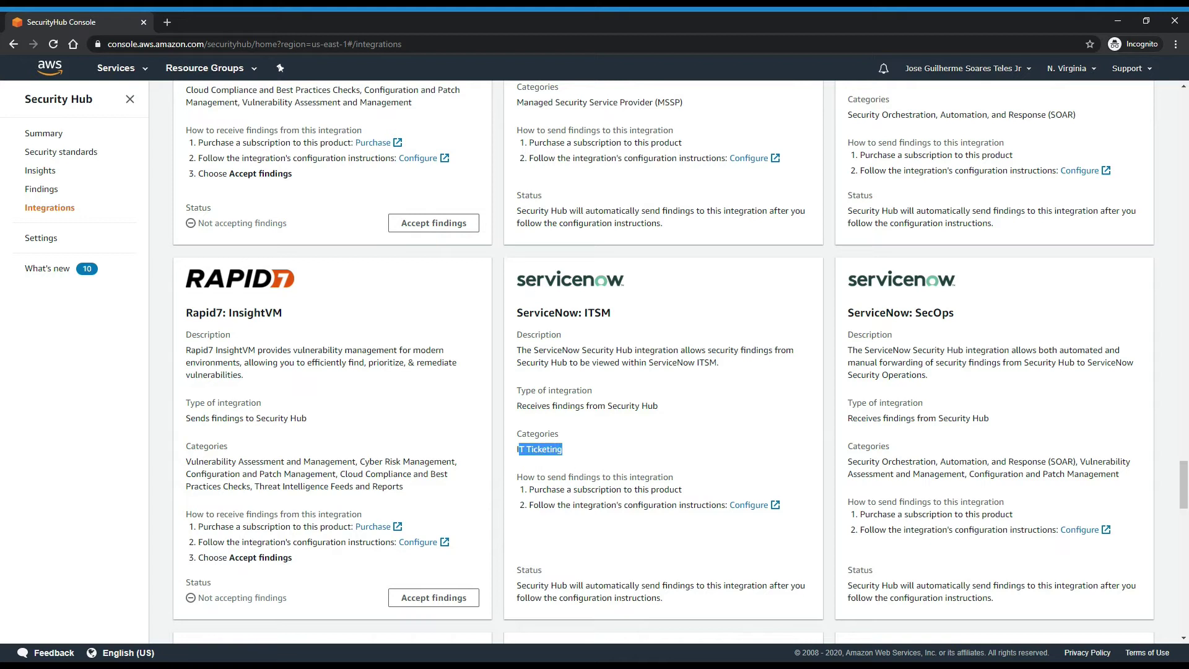
- Review the Security Hub summary, including the security standards, the insight charts and the severity breakdown of accounts with the most findings
click(56, 137)
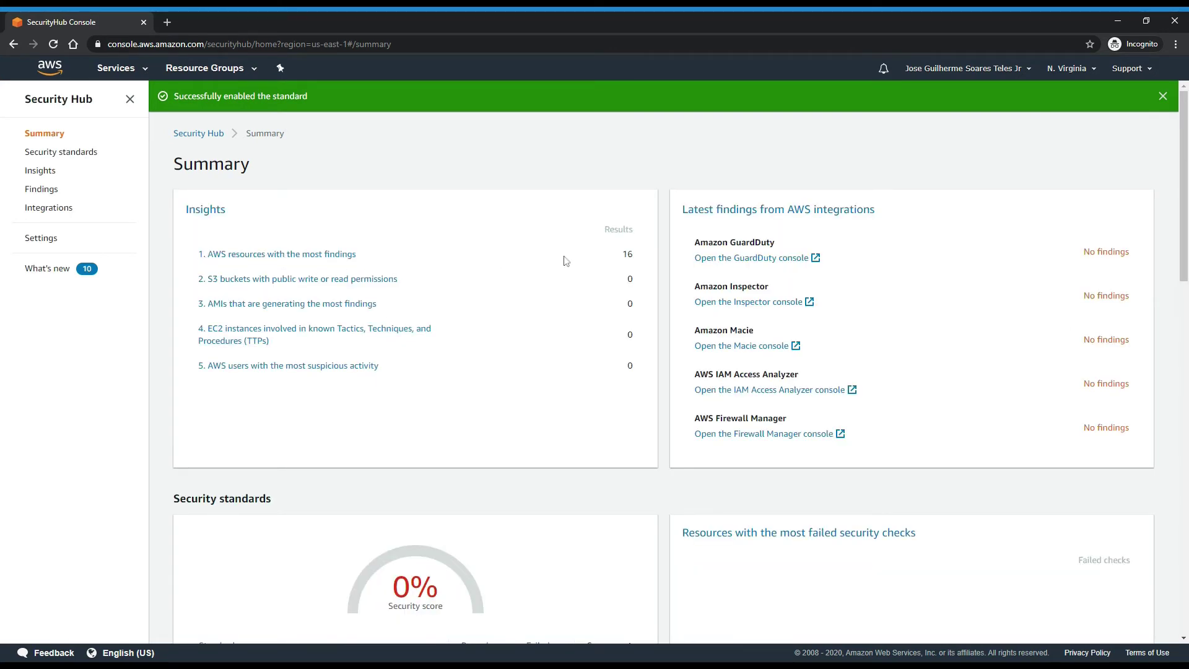
scroll(625, 272, down, 5)
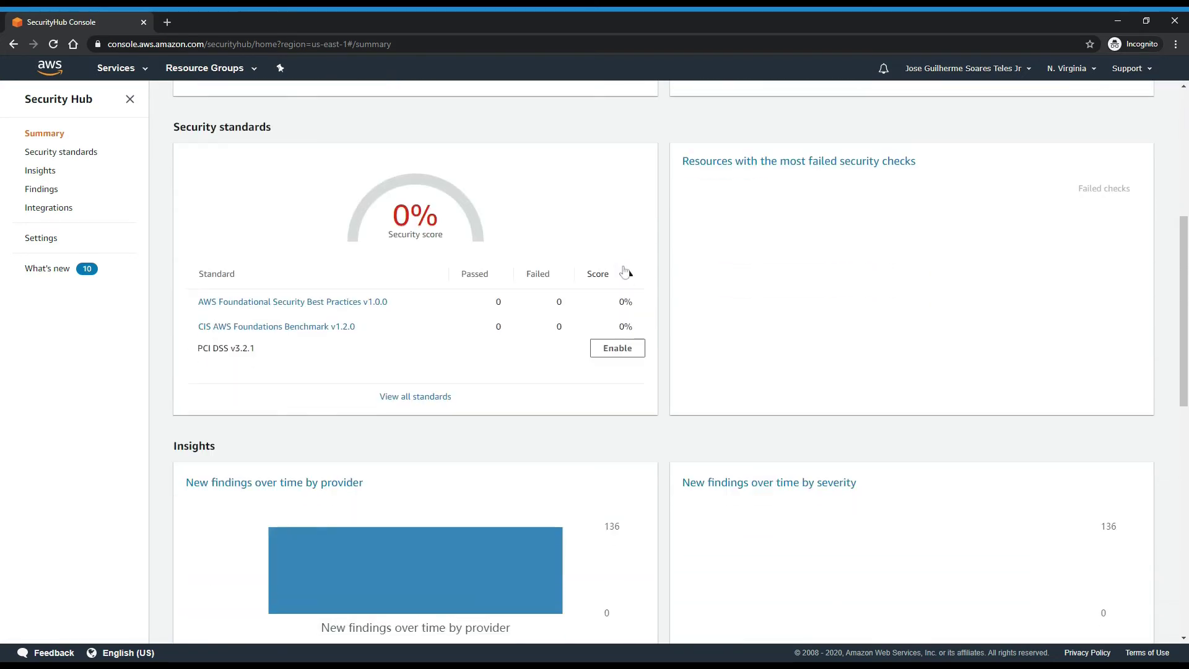
scroll(625, 273, down, 3)
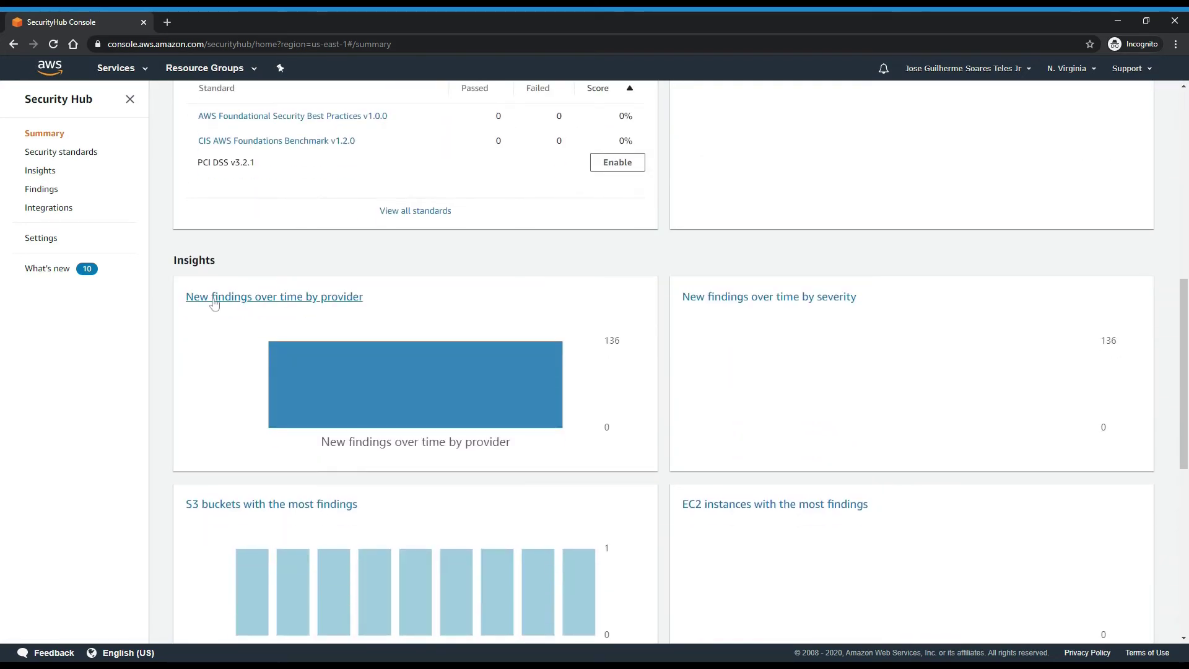
scroll(700, 307, down, 4)
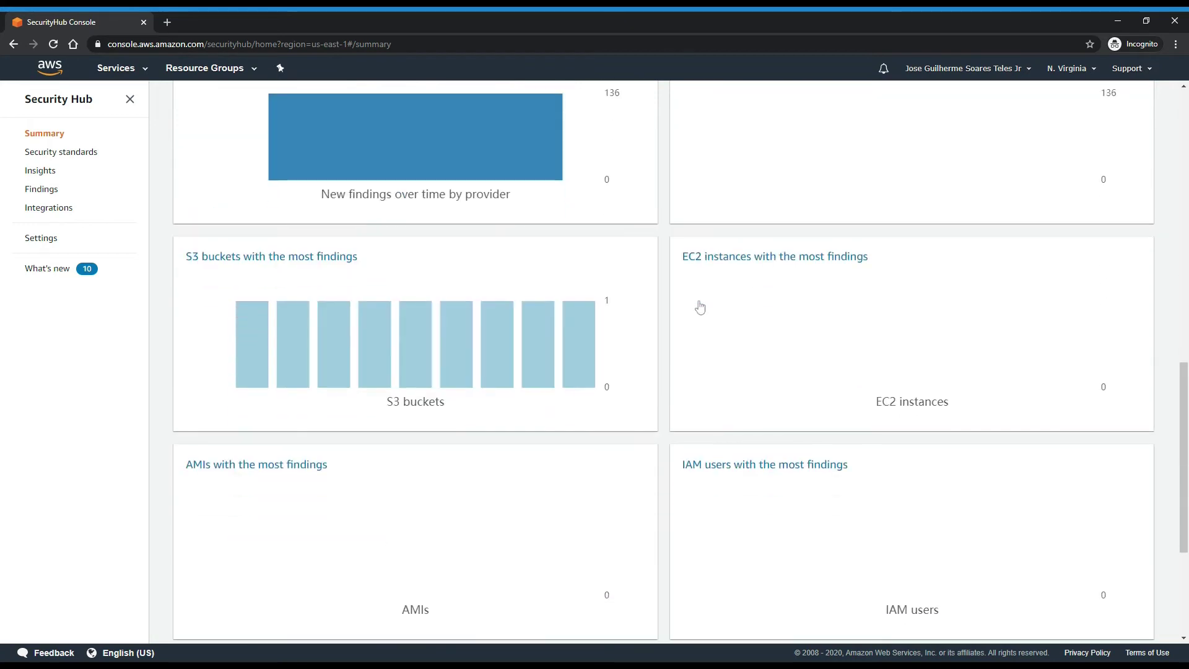
scroll(701, 306, down, 4)
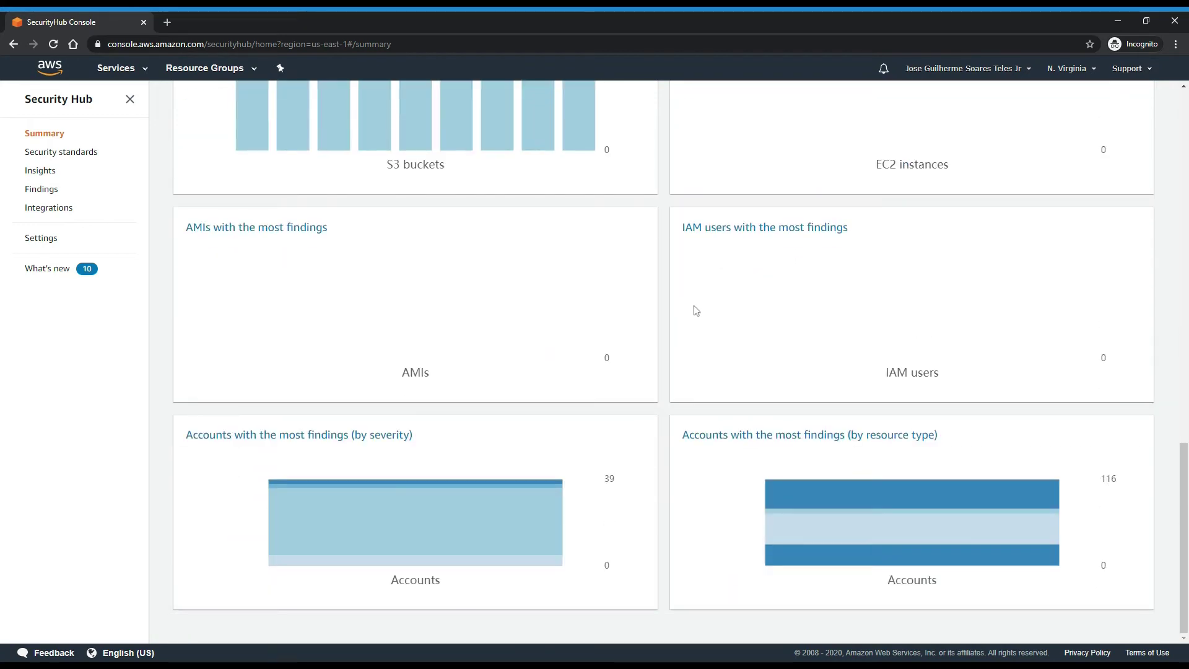
mouse_move(421, 482)
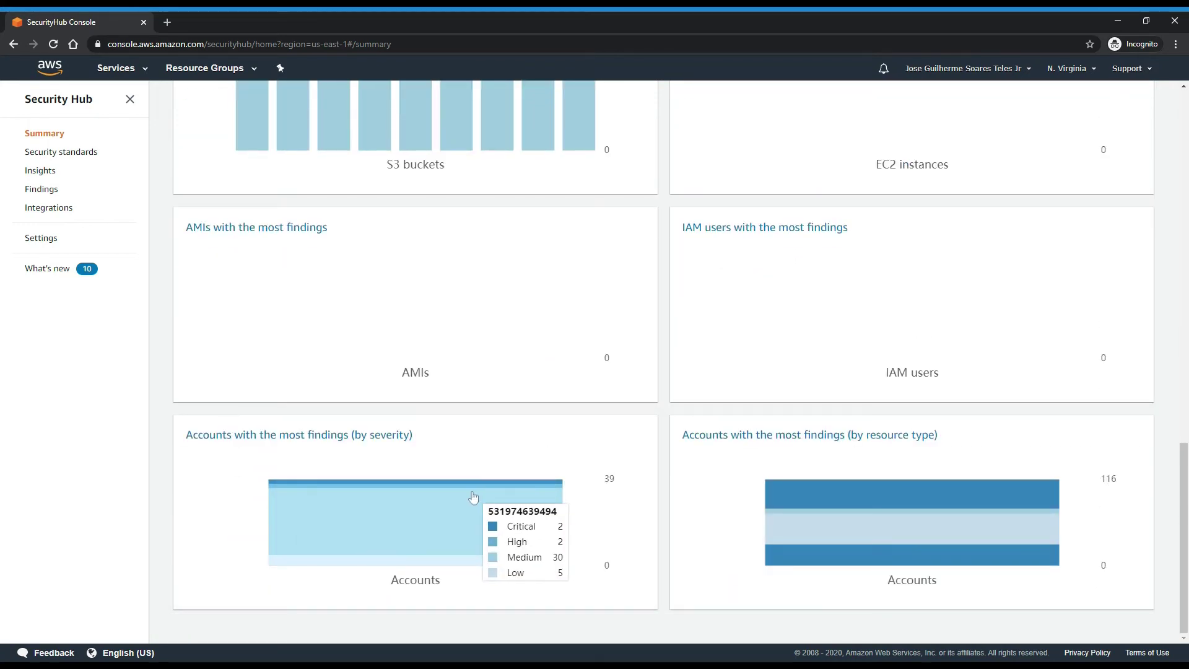
scroll(556, 443, up, 9)
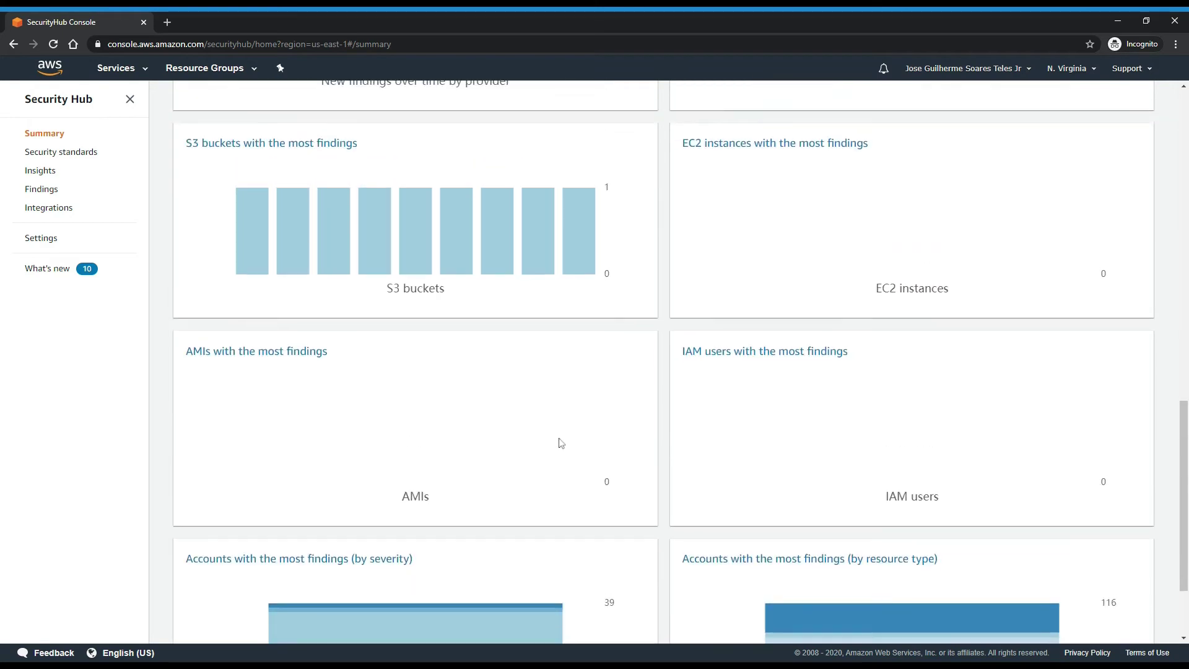
- Open the insight on new findings by provider, examine its breakdown charts and look through the findings listed for the securityhub product ARN
click(330, 370)
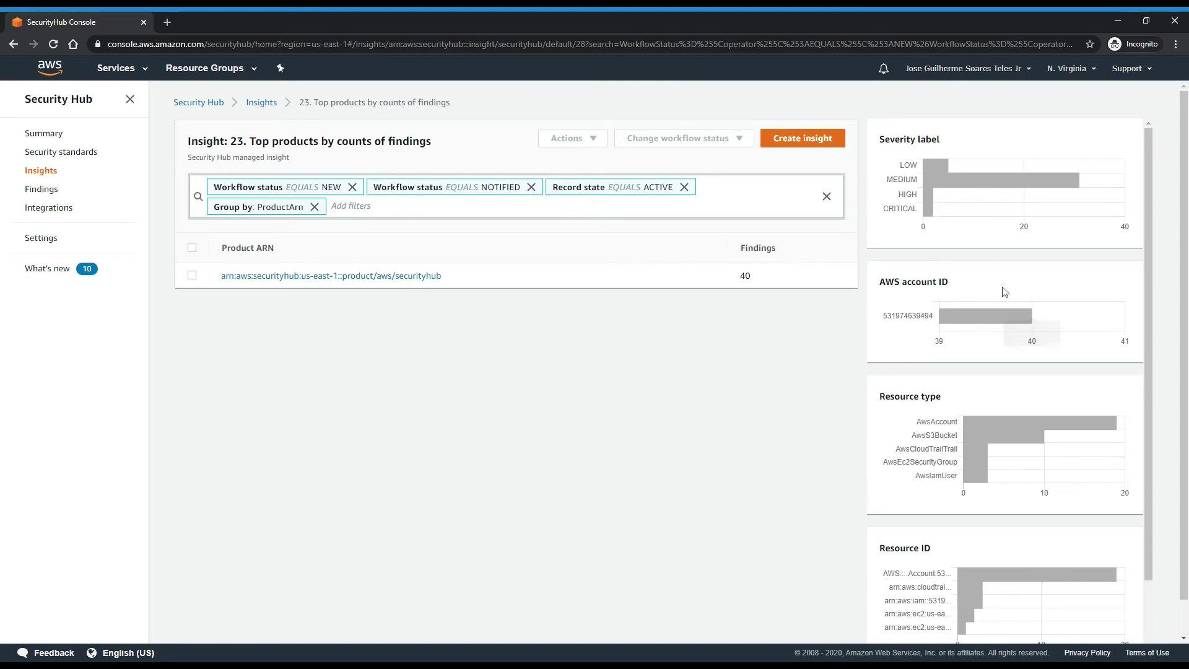
scroll(1003, 292, down, 2)
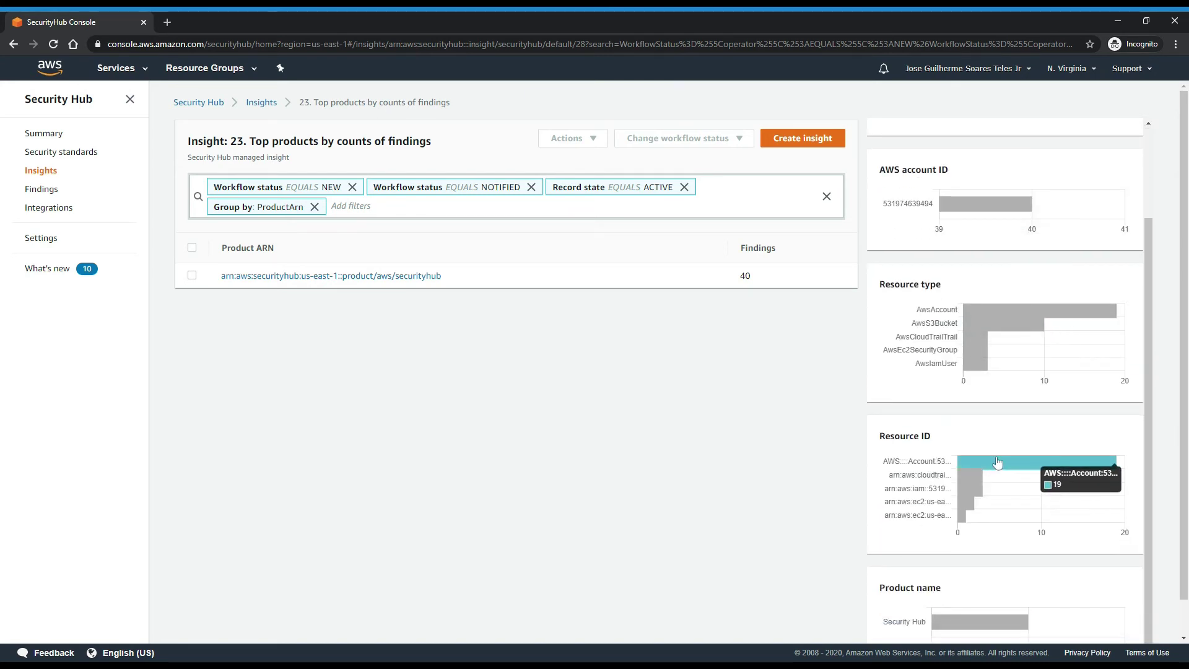
scroll(1009, 474, down, 1)
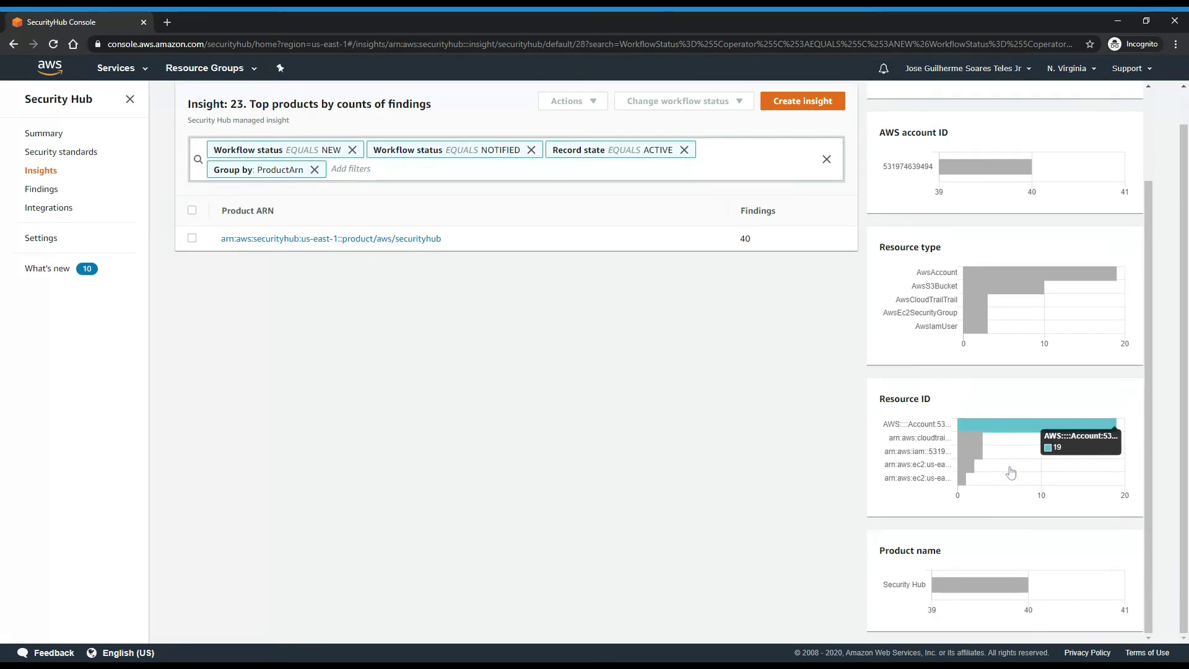
click(409, 238)
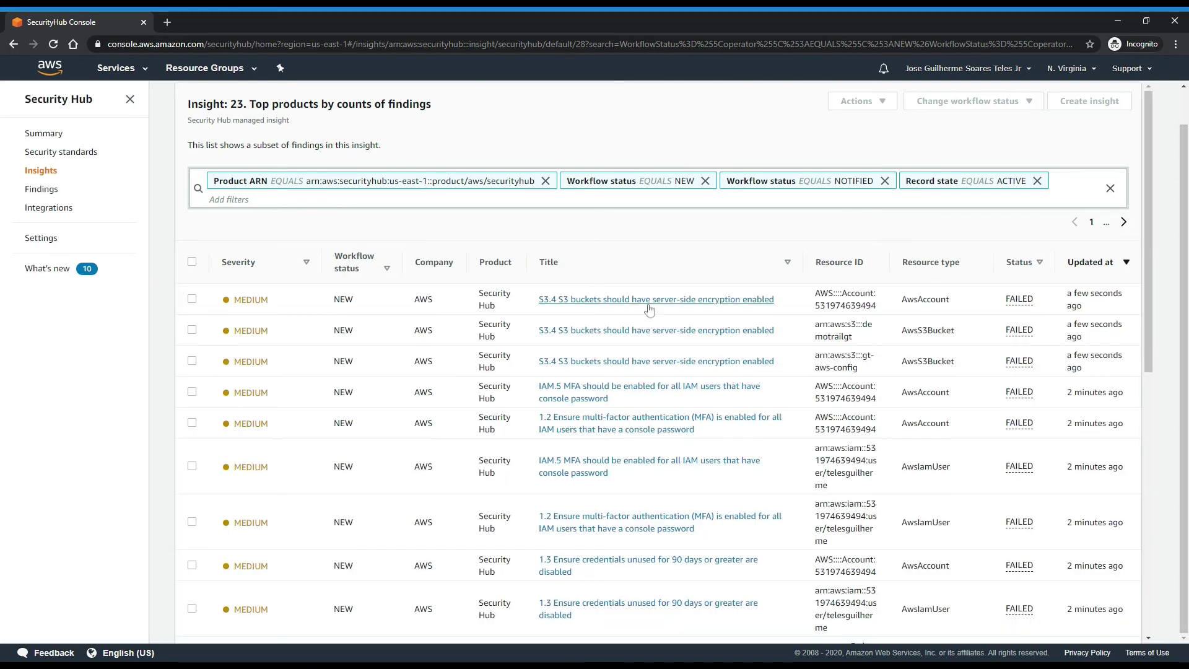
scroll(695, 317, down, 8)
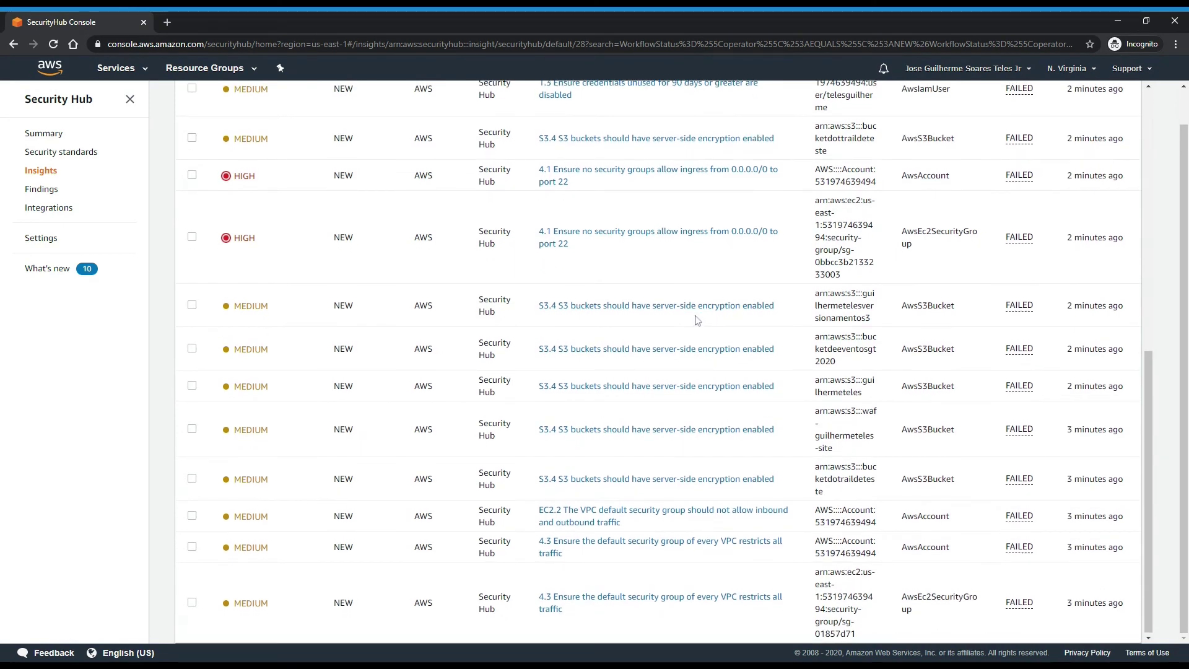
- Open the finding "4.1 Ensure no security groups allow ingress from 0.0.0.0/0 to port 22" and read its description, details and remediation
scroll(696, 320, up, 2)
click(564, 305)
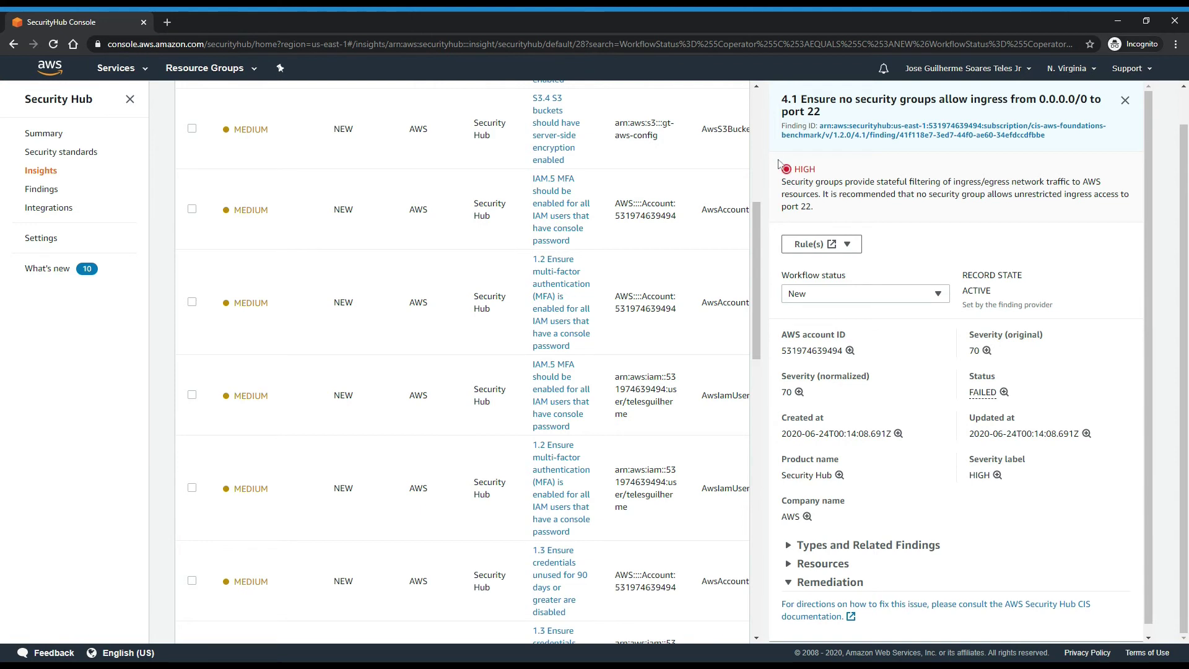
drag(779, 155, 1094, 208)
click(1121, 214)
scroll(868, 394, down, 1)
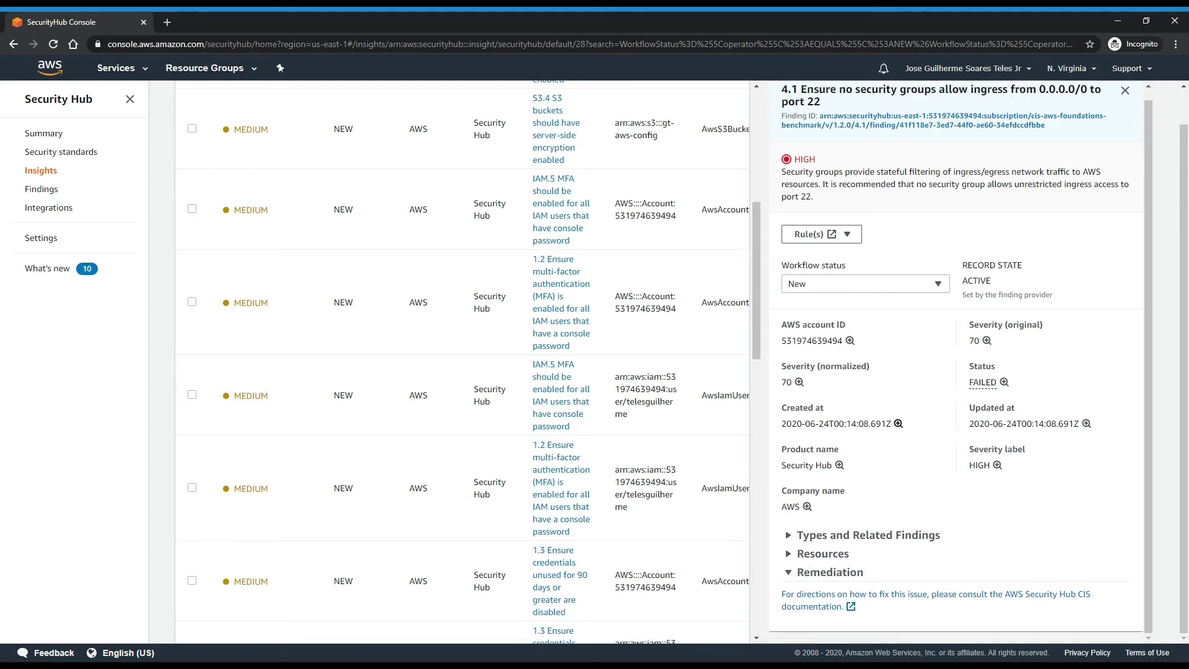
- Check the security scores on the summary and open the controls of CIS AWS Foundations Benchmark v1.2.0
click(49, 136)
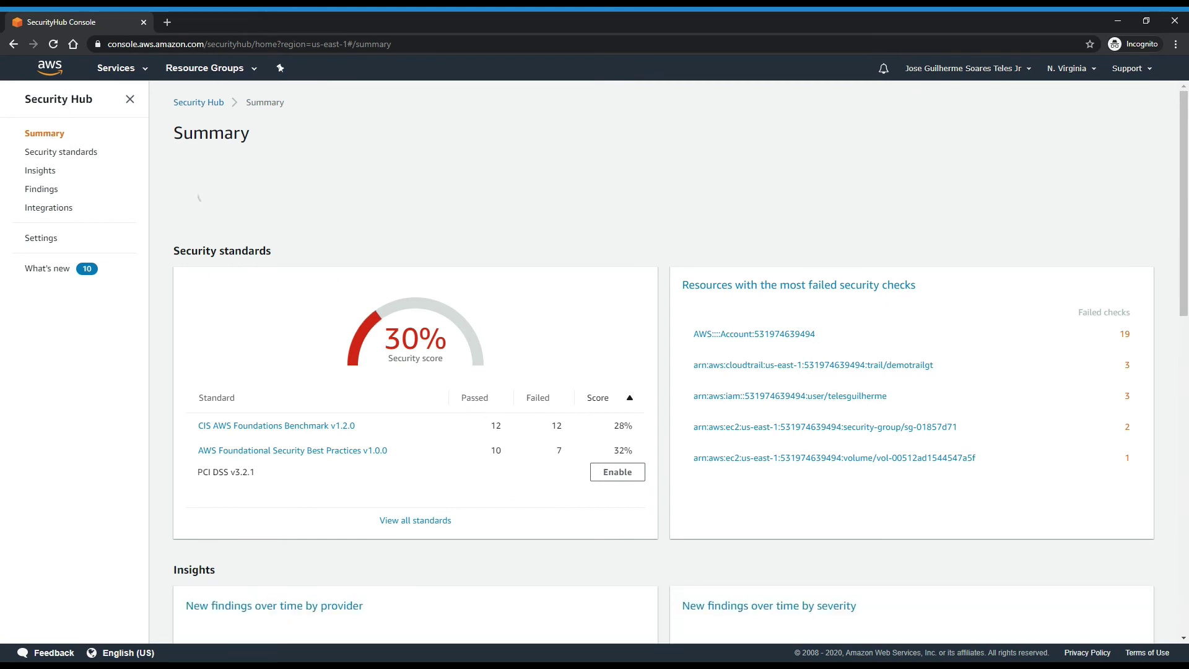
scroll(626, 406, down, 3)
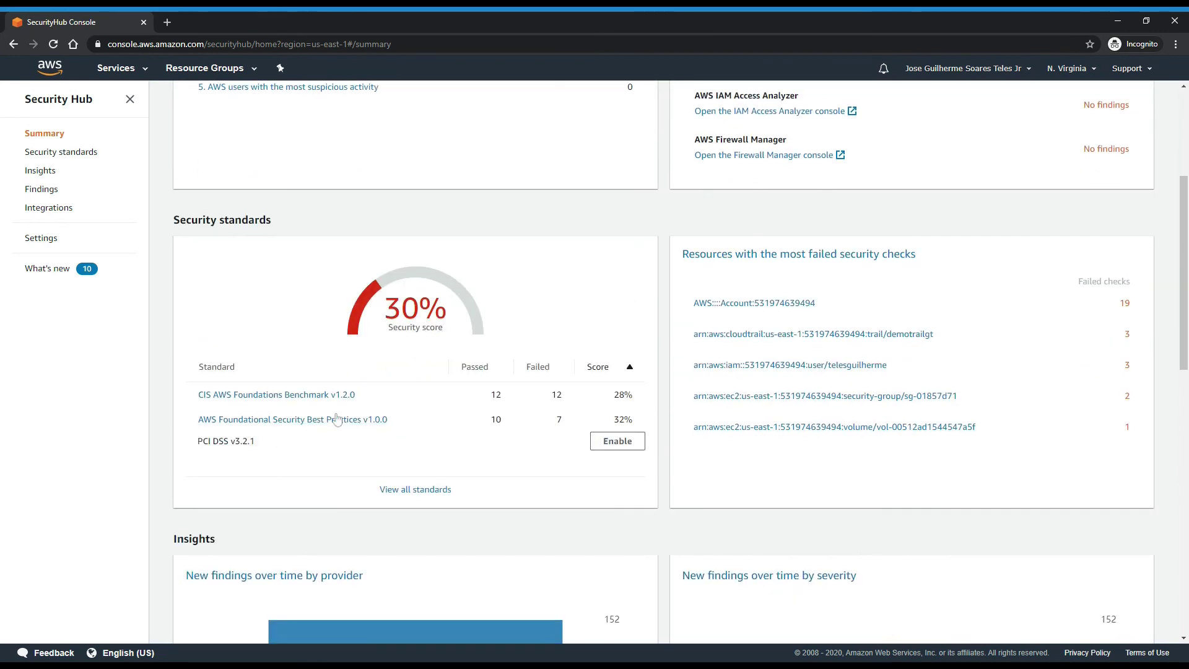
click(325, 396)
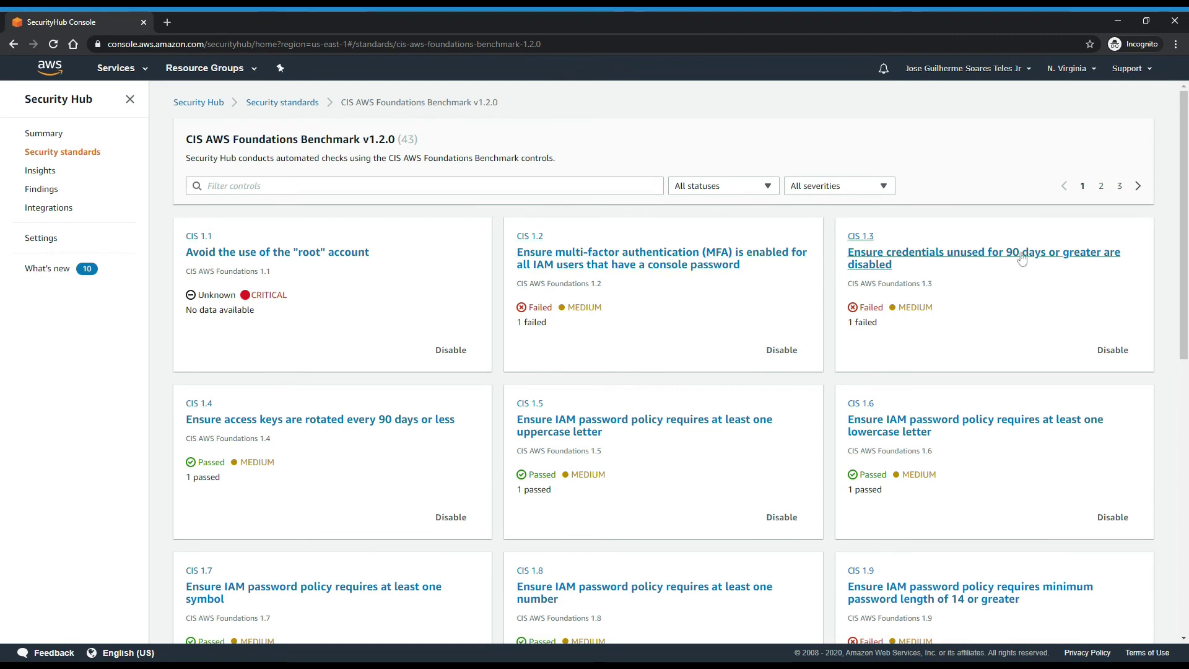
scroll(1022, 258, down, 1)
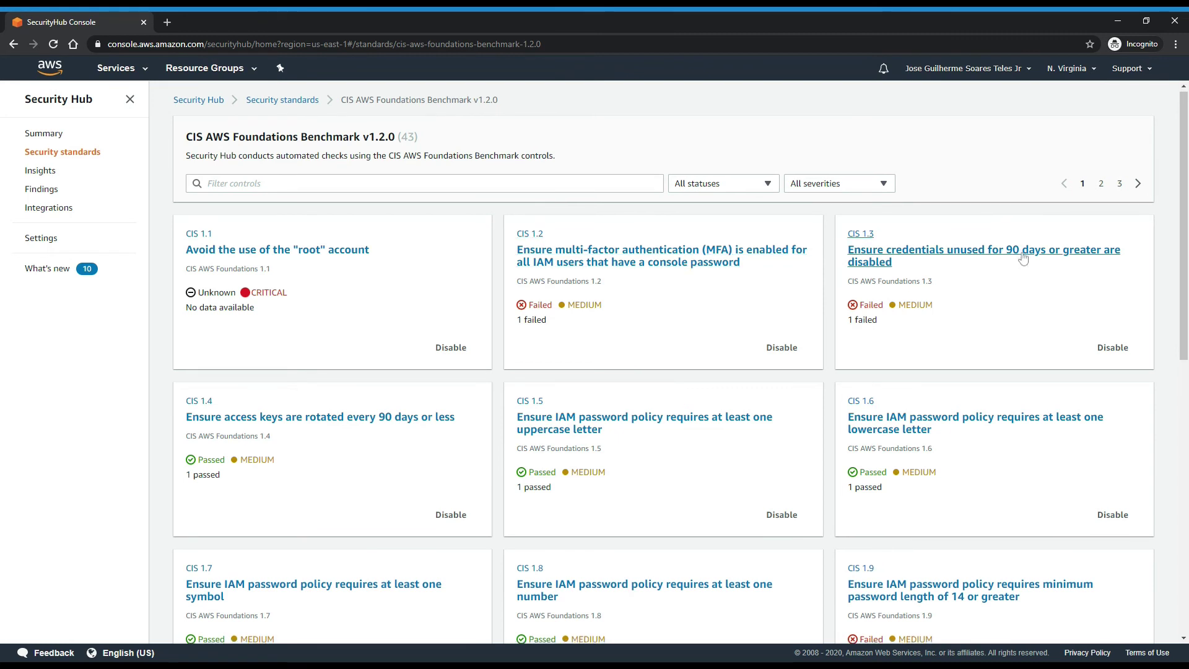
- Open control CIS 1.8, "Ensure IAM password policy requires at least one number", and check its status and findings
scroll(1022, 259, down, 5)
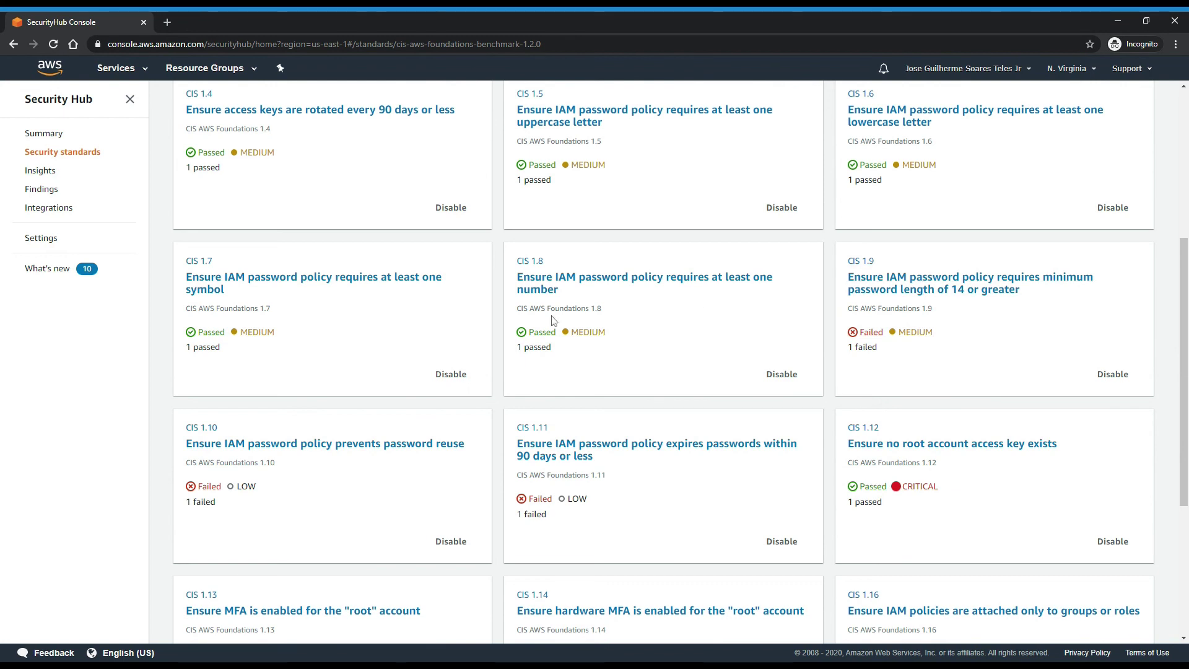
double_click(536, 261)
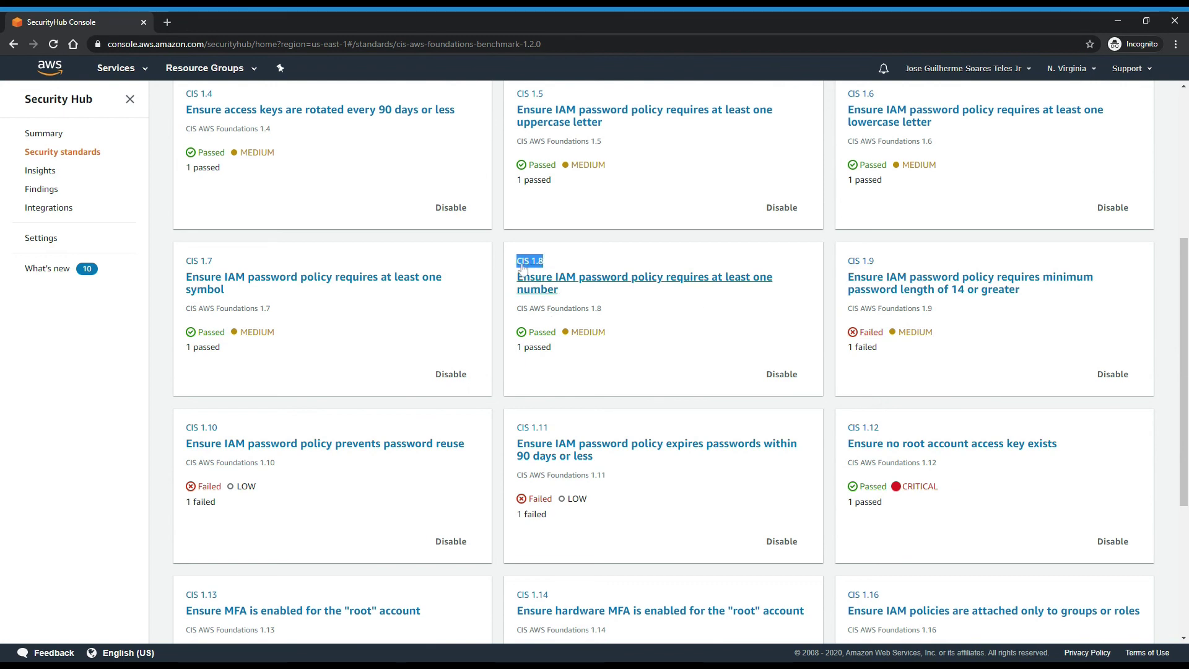
click(542, 270)
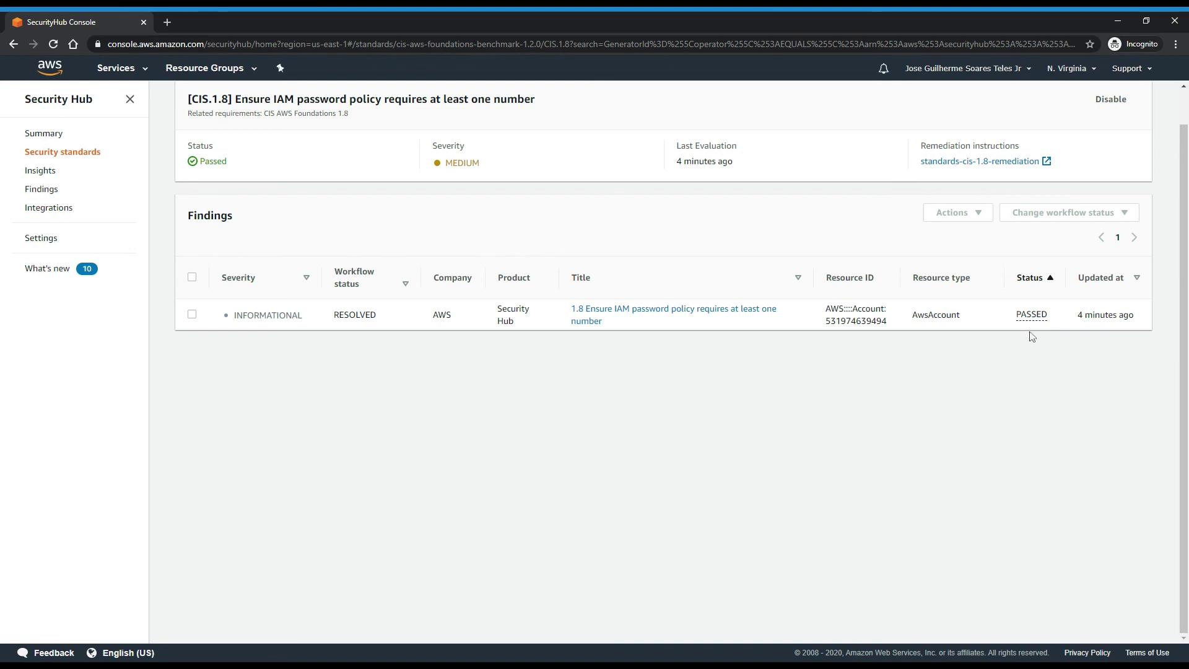
- Return to the summary and look over the resources with the most failed security checks and the insight charts
click(47, 135)
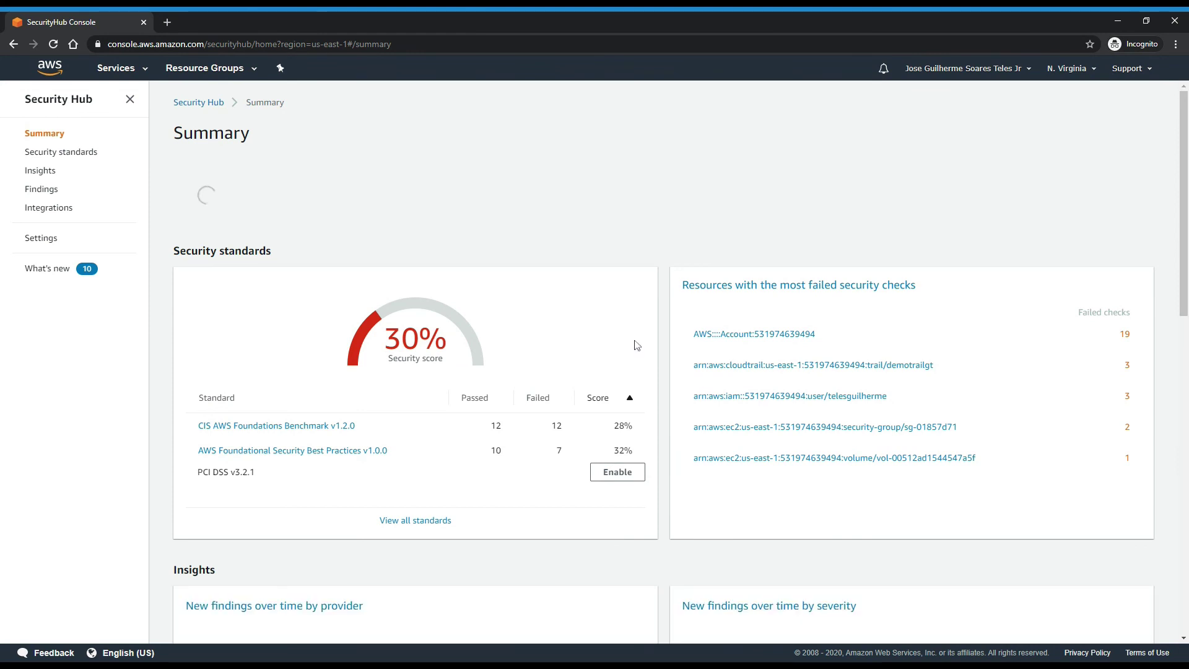
scroll(1024, 387, down, 12)
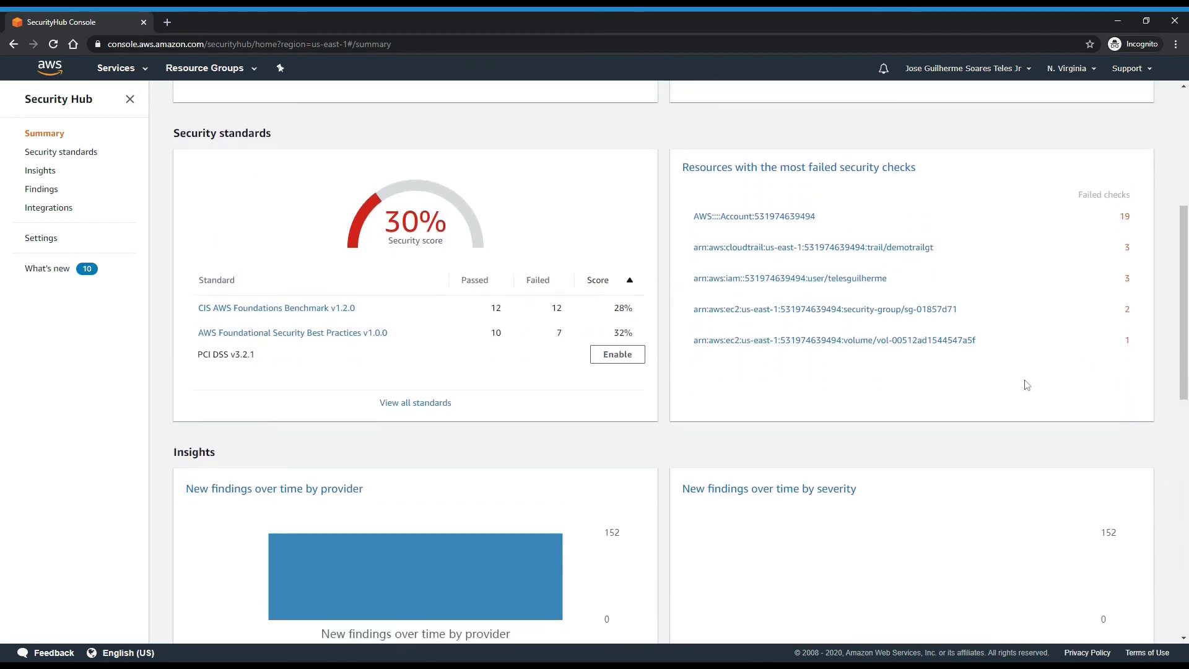
scroll(1024, 384, down, 4)
scroll(1024, 384, up, 15)
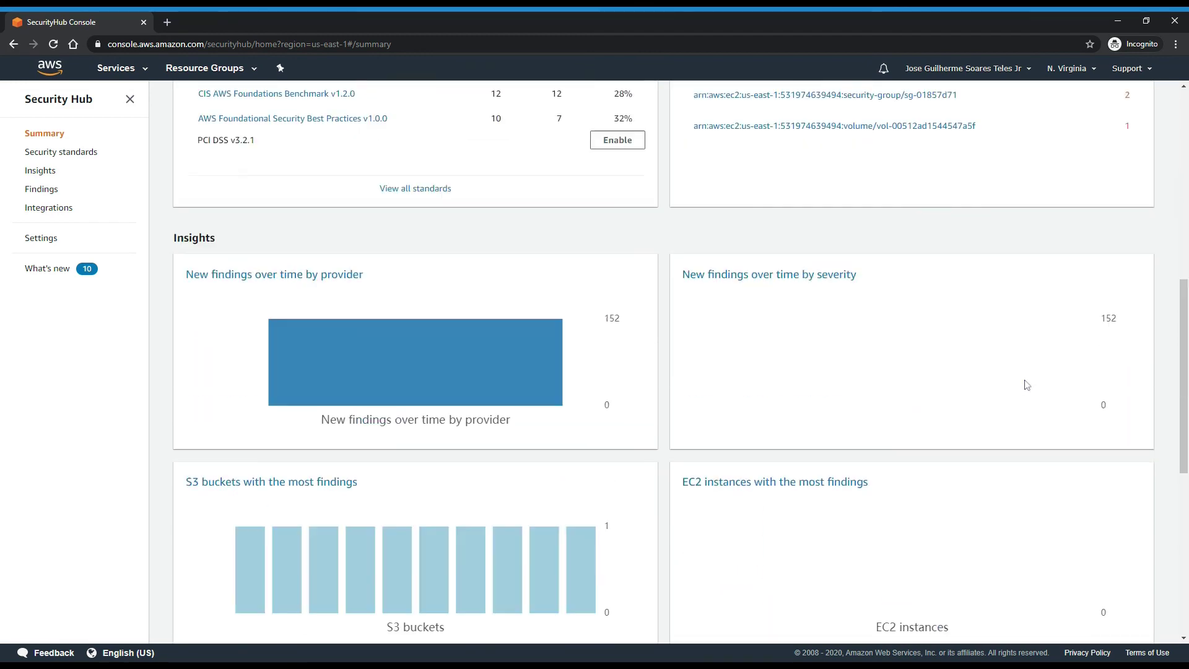